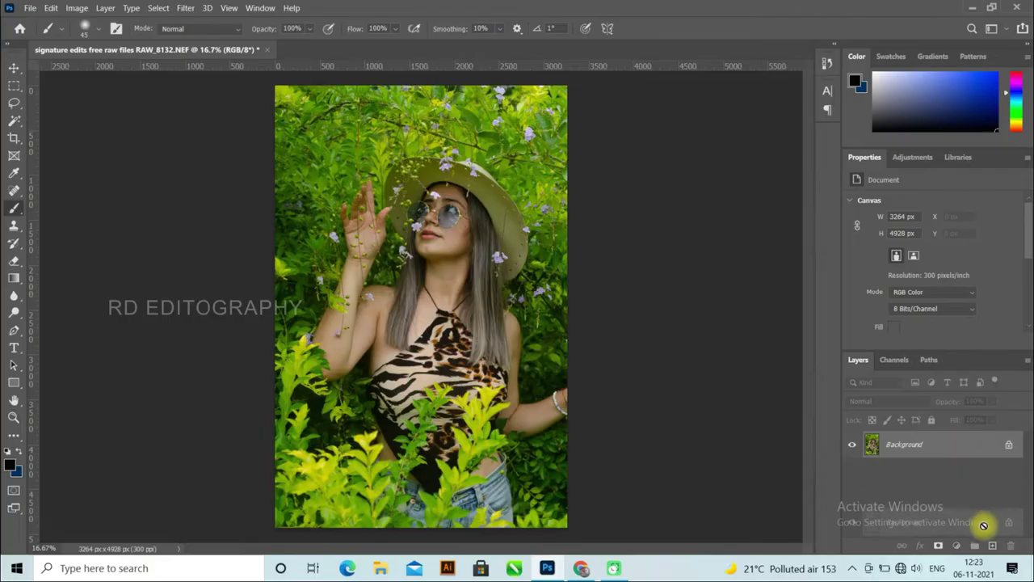
# Step: Duplicate the Background layer as a working copy and zoom in on the woman's neck
pyautogui.moveTo(958, 446); pyautogui.dragTo(992, 542)
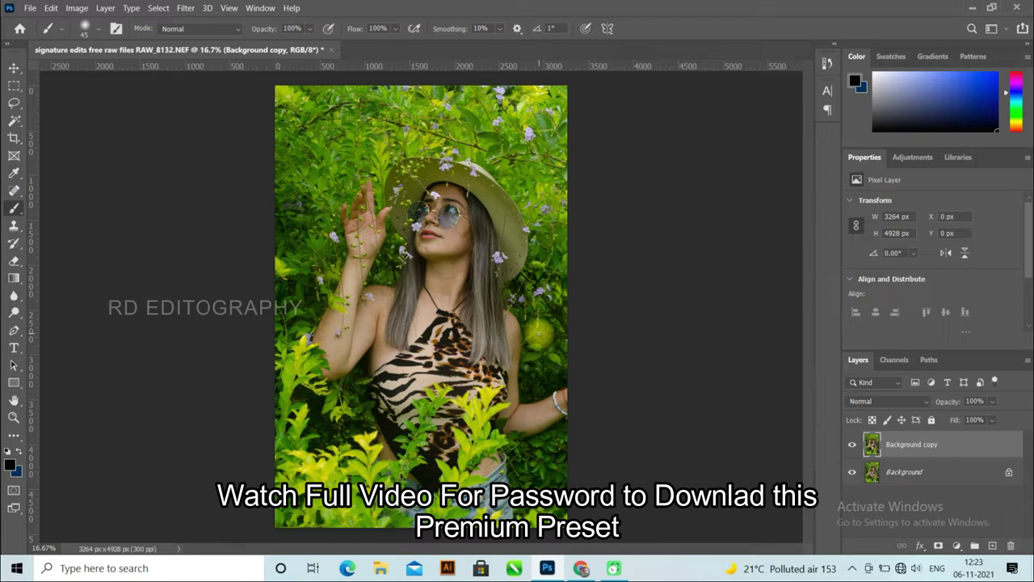
pyautogui.scroll(2, 543, 327)
pyautogui.scroll(2, 475, 288)
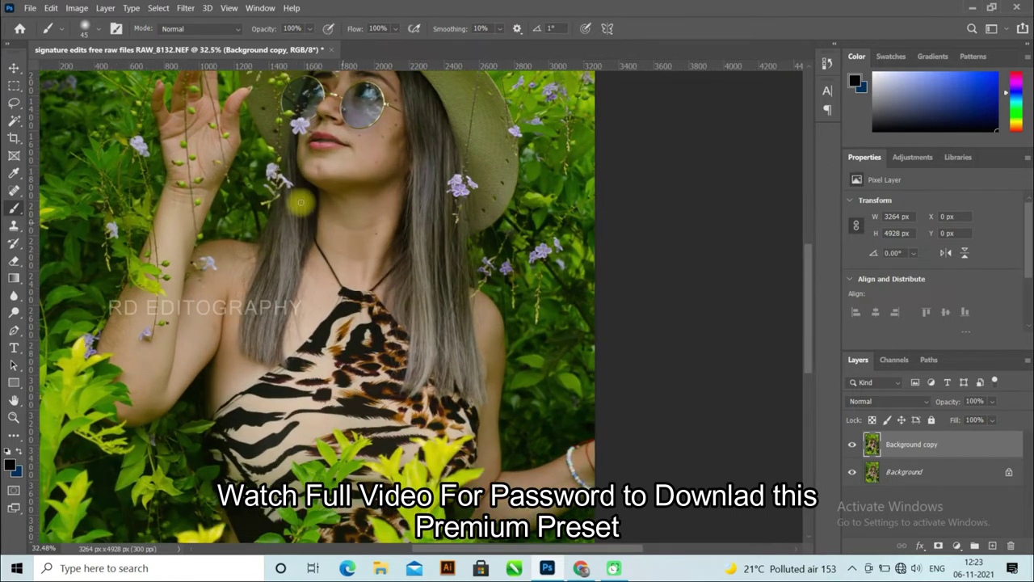
pyautogui.scroll(1, 293, 202)
pyautogui.scroll(1, 292, 202)
pyautogui.scroll(1, 271, 201)
pyautogui.scroll(1, 267, 198)
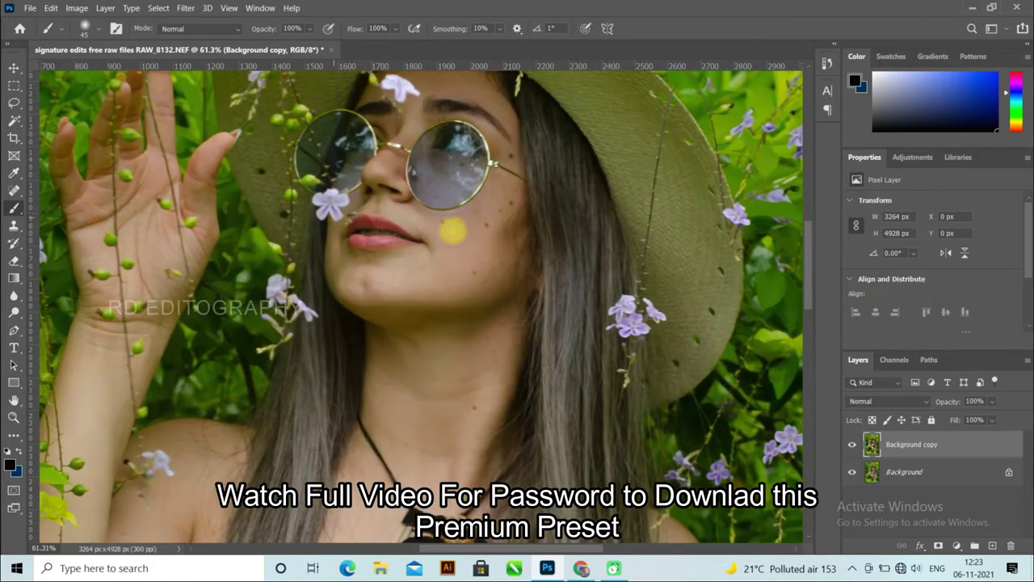
pyautogui.scroll(1, 494, 234)
pyautogui.scroll(1, 493, 233)
pyautogui.scroll(1, 508, 272)
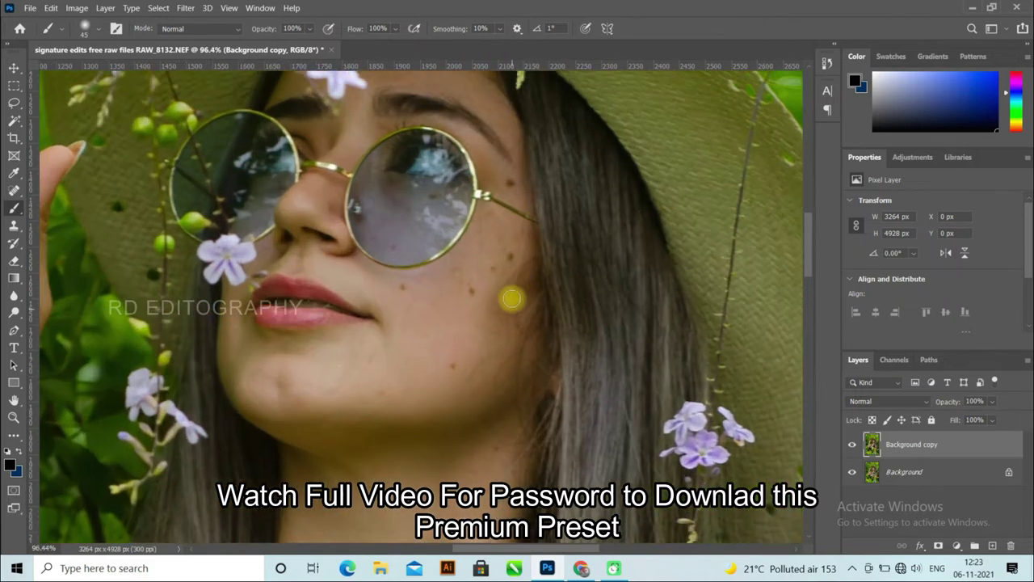
# Step: Heal away the small neck mole with the Spot Healing Brush, then zoom back out
pyautogui.click(13, 189)
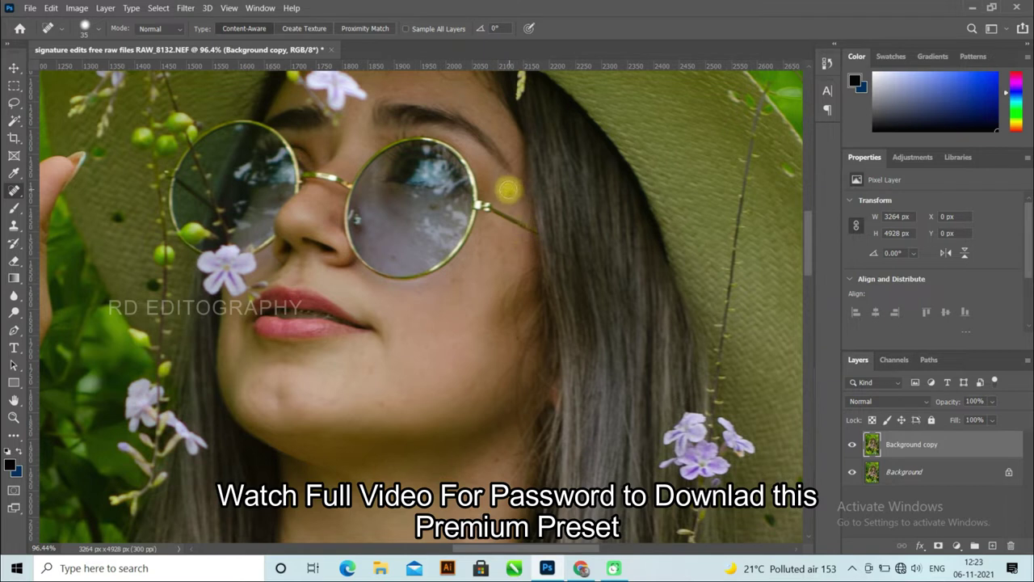
pyautogui.scroll(-5, 533, 326)
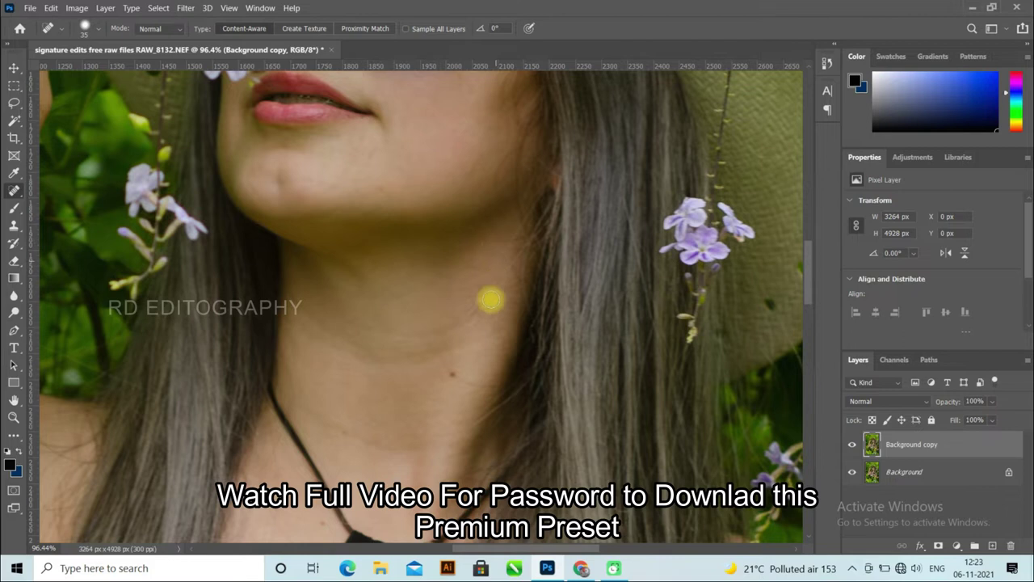
pyautogui.click(451, 374)
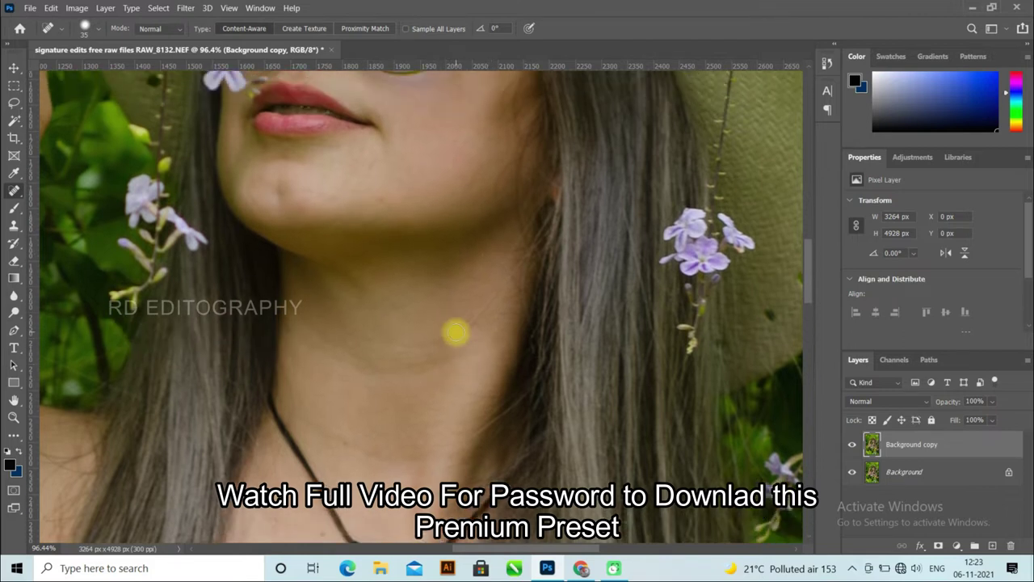
pyautogui.scroll(2, 455, 331)
pyautogui.scroll(2, 455, 331)
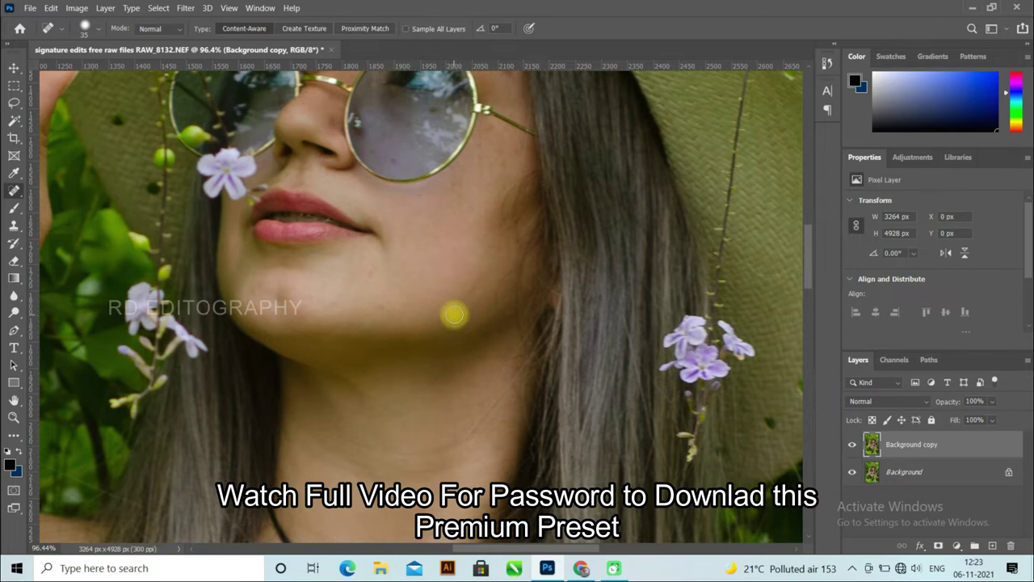
pyautogui.scroll(-2, 454, 315)
pyautogui.scroll(-1, 454, 314)
pyautogui.scroll(-1, 454, 314)
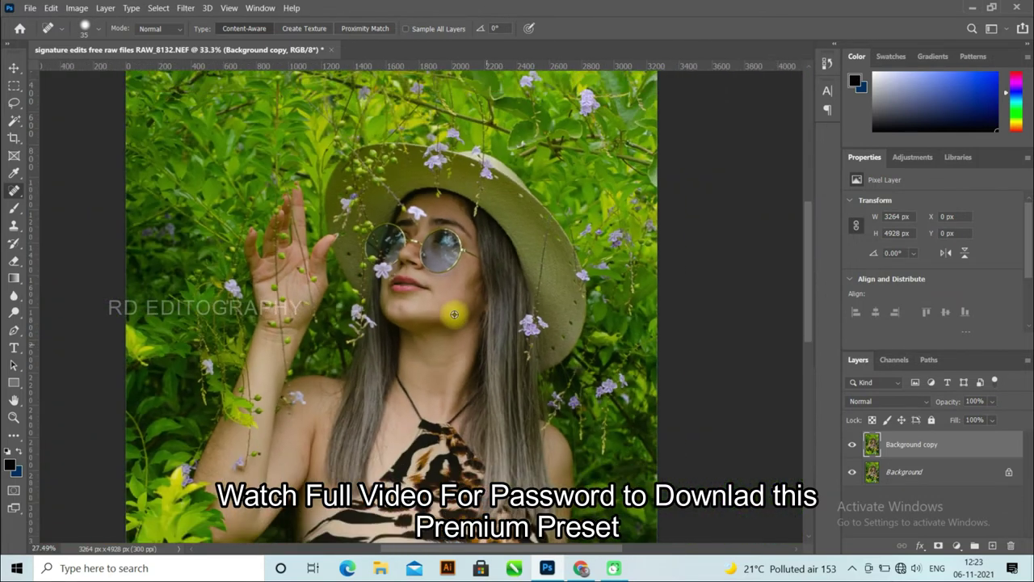
pyautogui.scroll(-1, 454, 314)
pyautogui.scroll(-1, 454, 314)
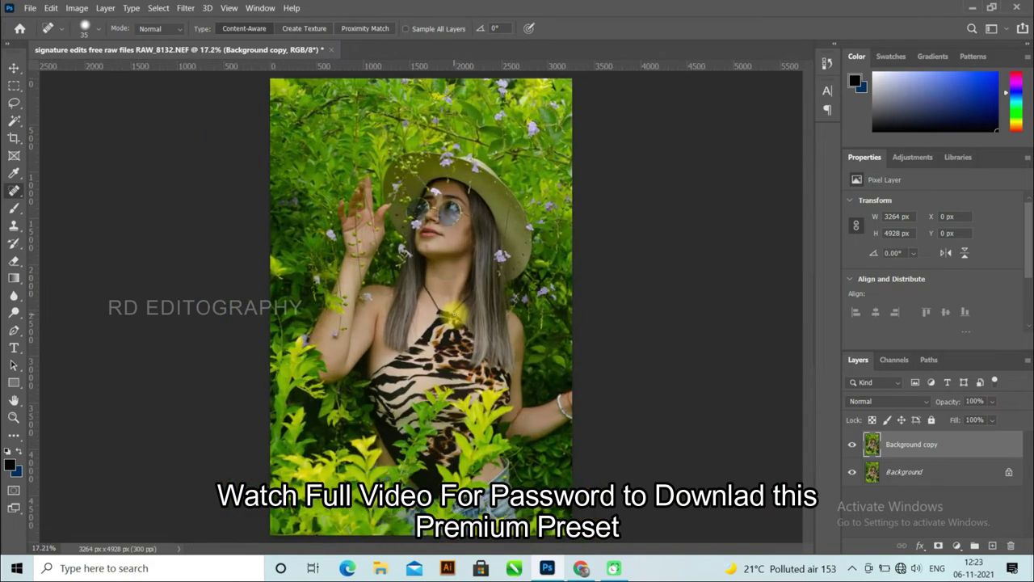
# Step: Launch the Camera Raw Filter and show the Basic panel instead of Calibration
pyautogui.click(186, 8)
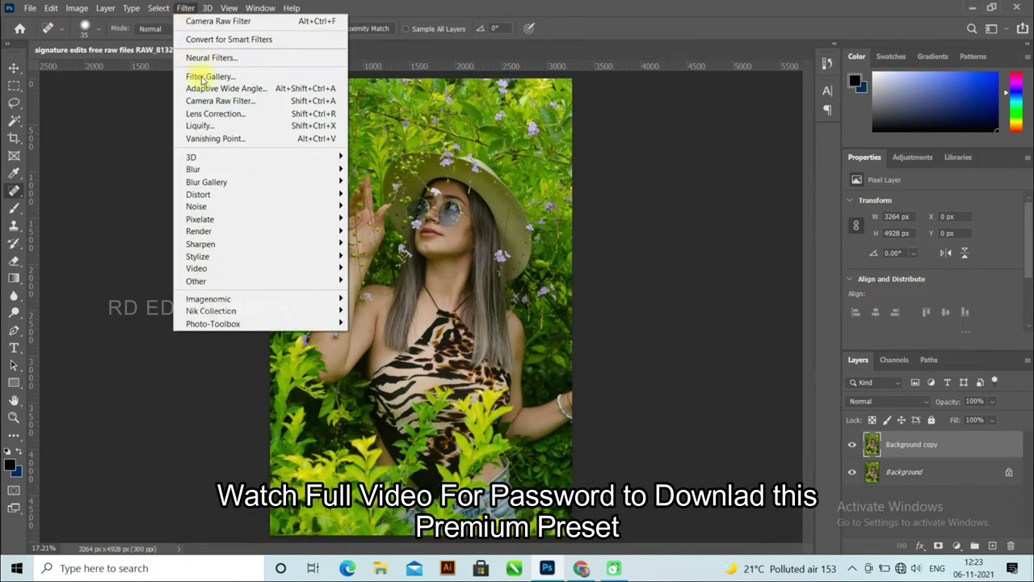
pyautogui.click(220, 101)
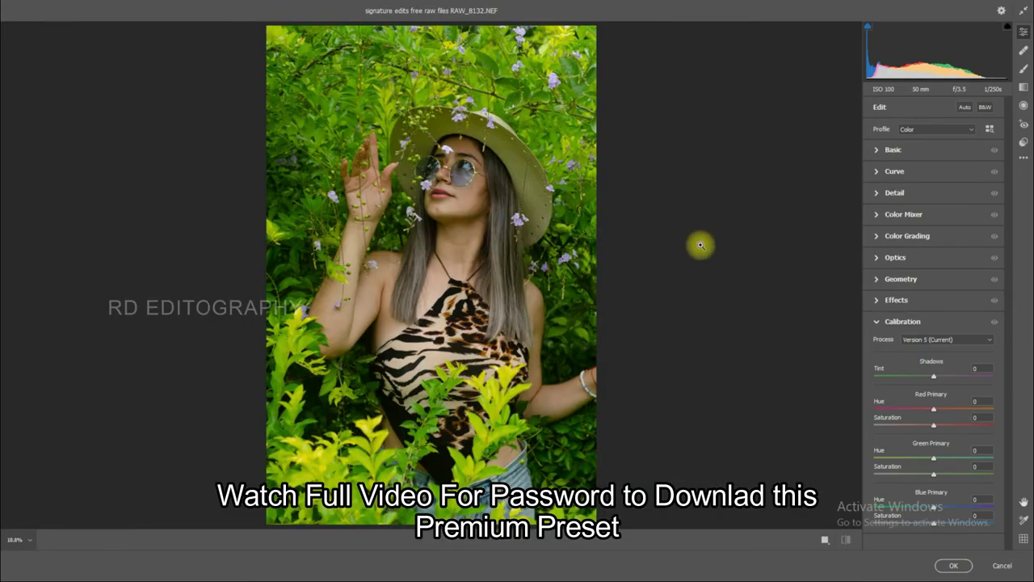
pyautogui.click(874, 321)
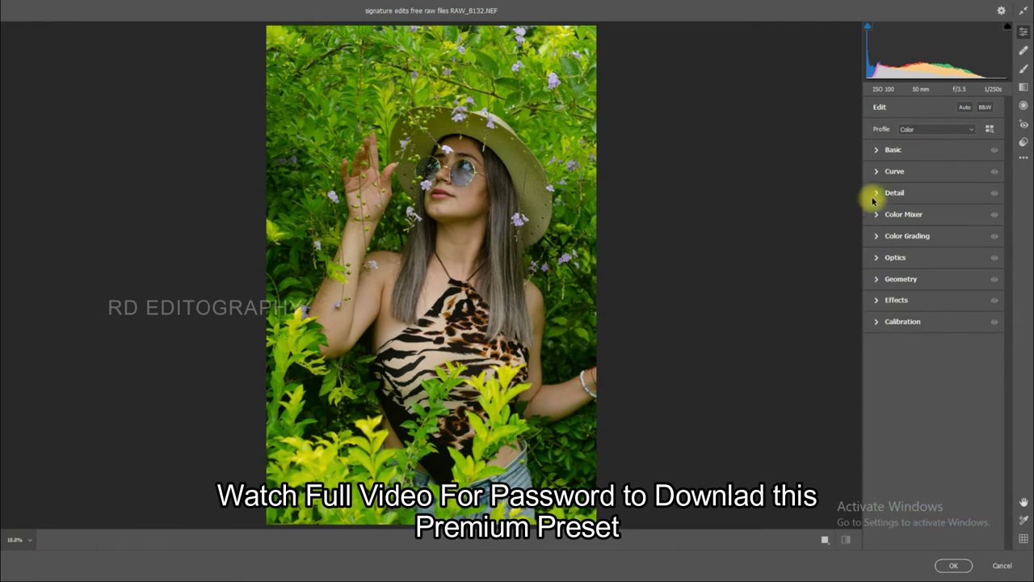
pyautogui.click(874, 152)
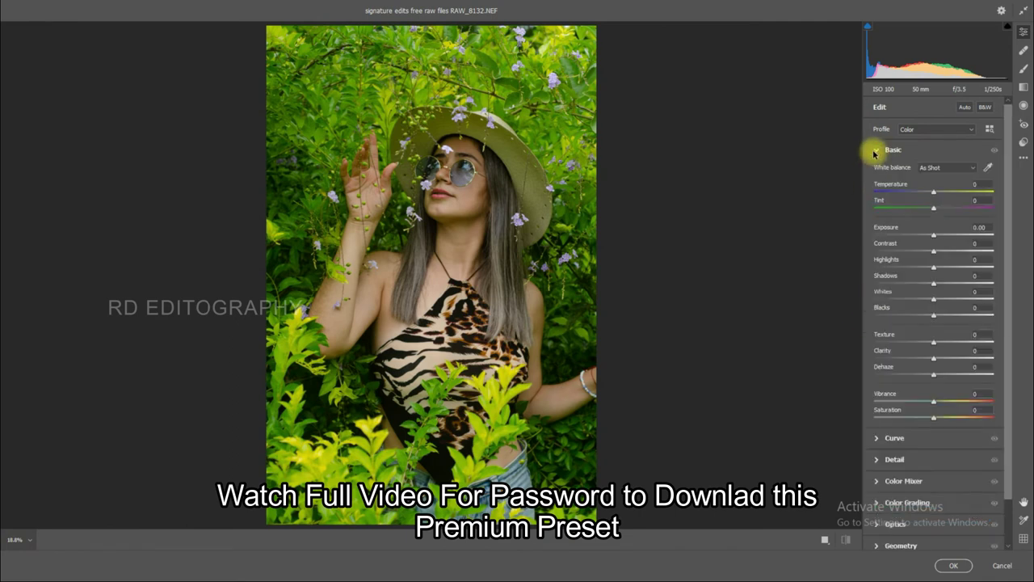
# Step: Set Exposure +0.30, Contrast +11, Highlights -18 and Shadows +50
pyautogui.click(989, 228)
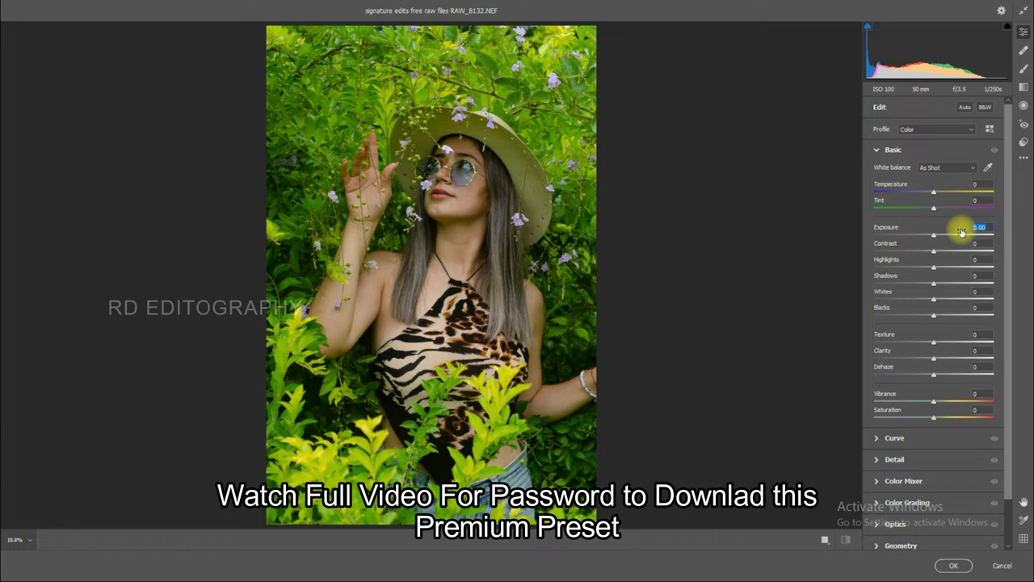
pyautogui.write('0.3')
pyautogui.press('Return')
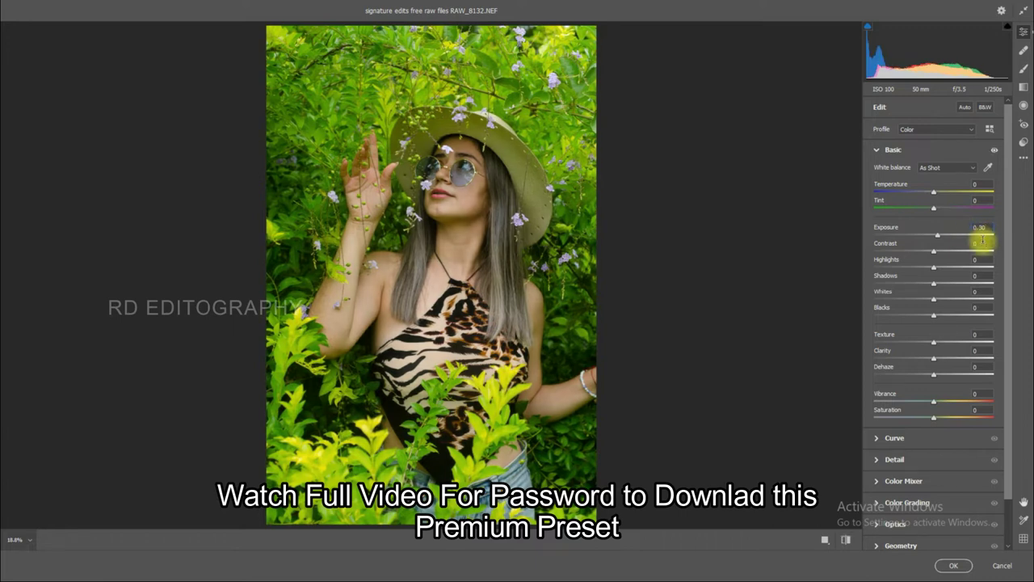
pyautogui.click(979, 242)
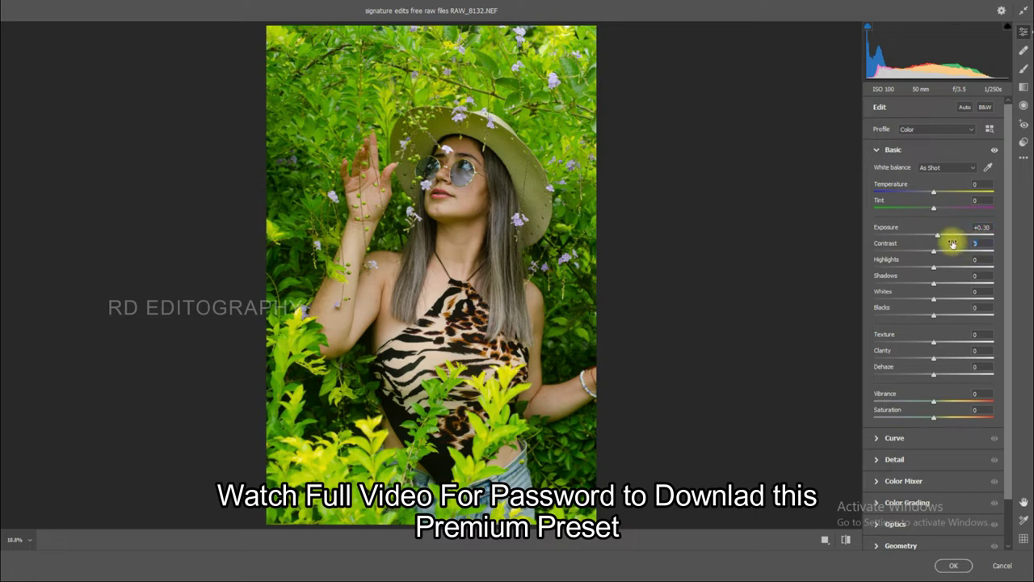
pyautogui.write('11')
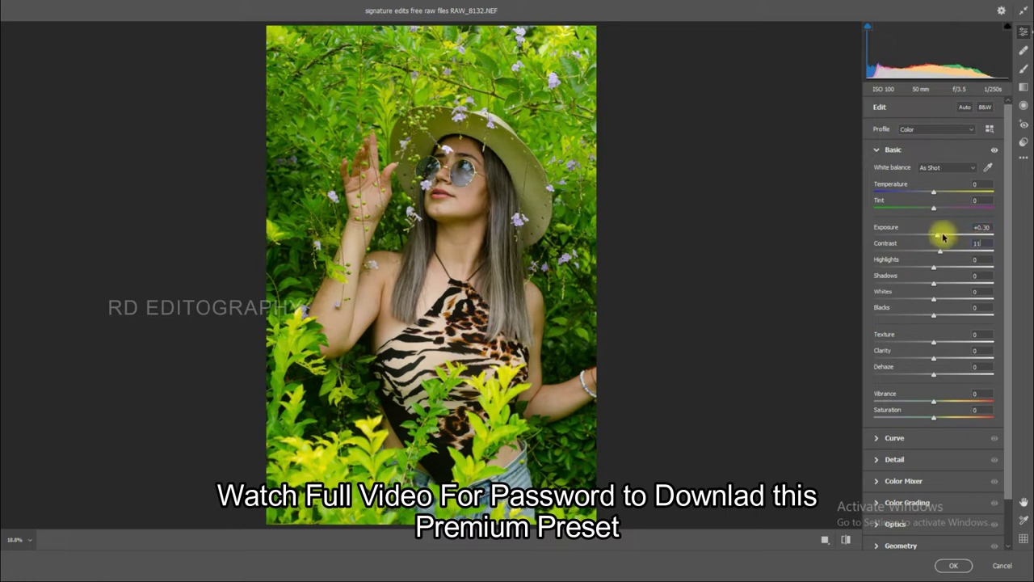
pyautogui.click(976, 259)
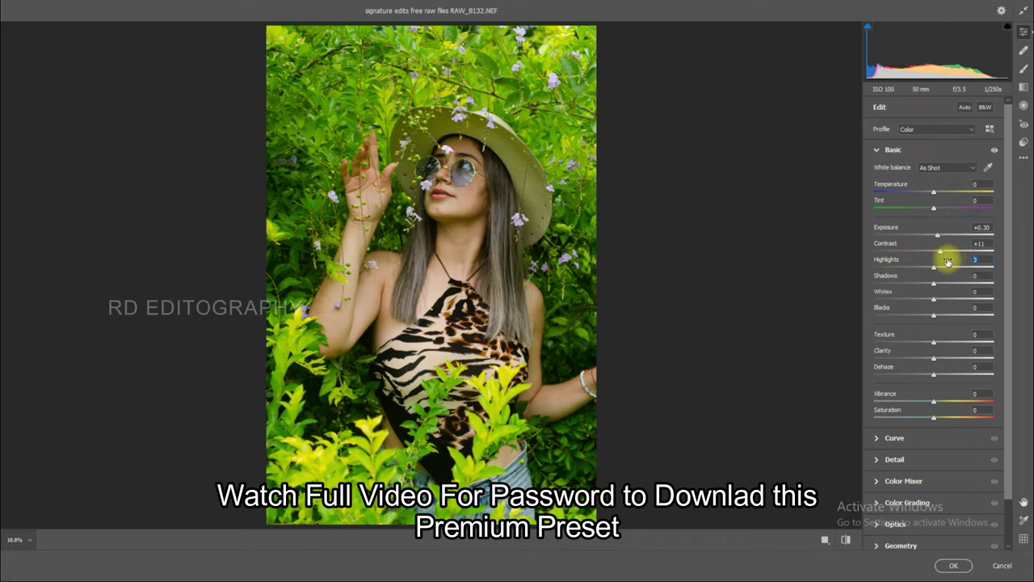
pyautogui.write('-18')
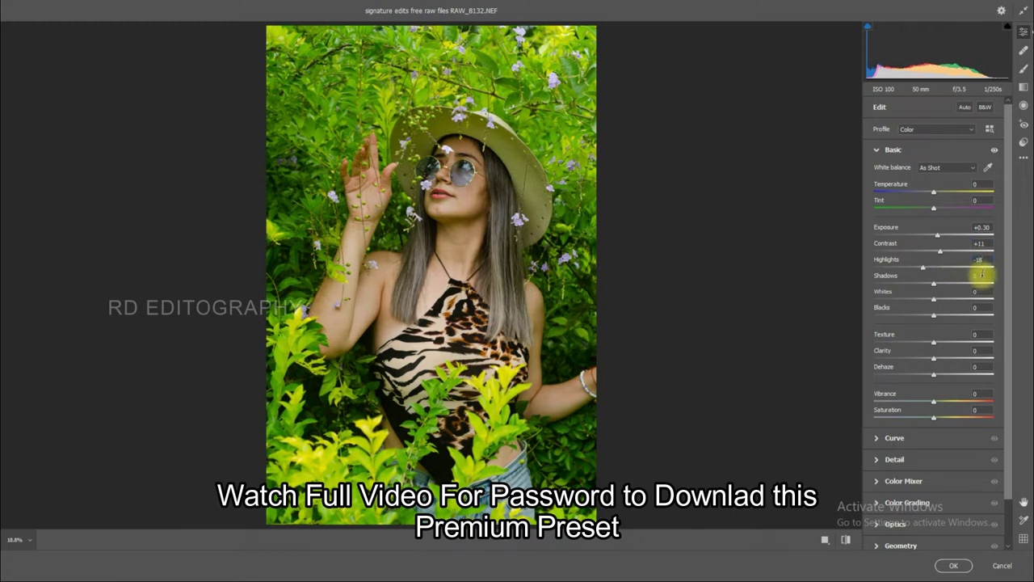
pyautogui.click(979, 276)
pyautogui.write('5')
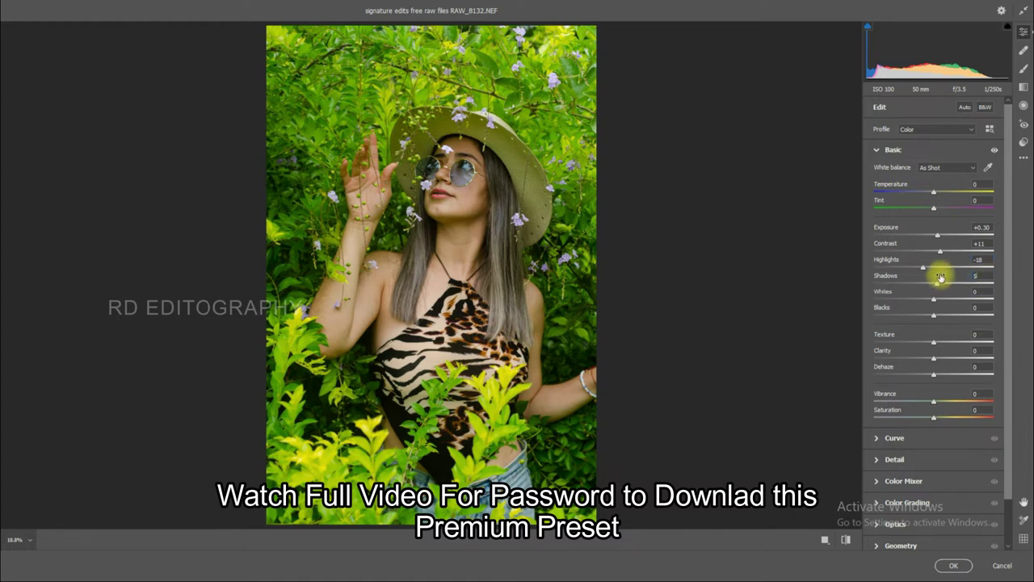
pyautogui.write('0')
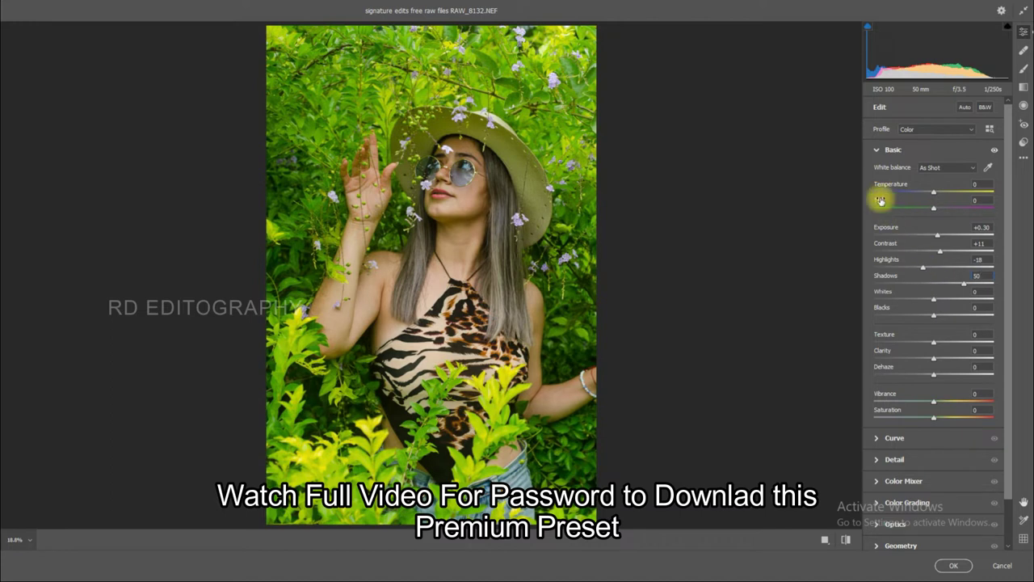
# Step: Set Texture +5, Clarity +36 and Vibrance +44, then swap the Basic panel for Curve
pyautogui.click(981, 332)
pyautogui.write('5')
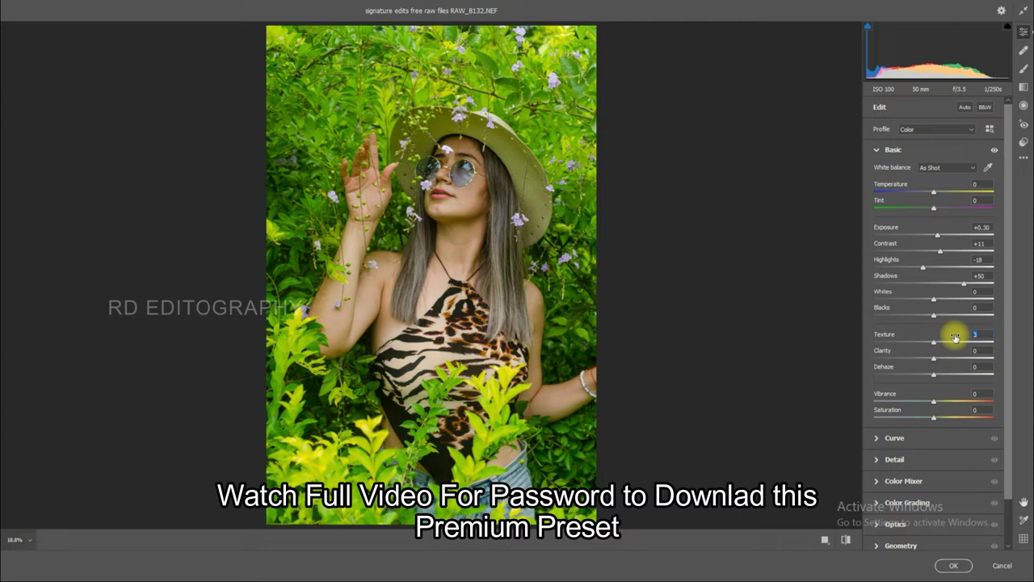
pyautogui.click(979, 351)
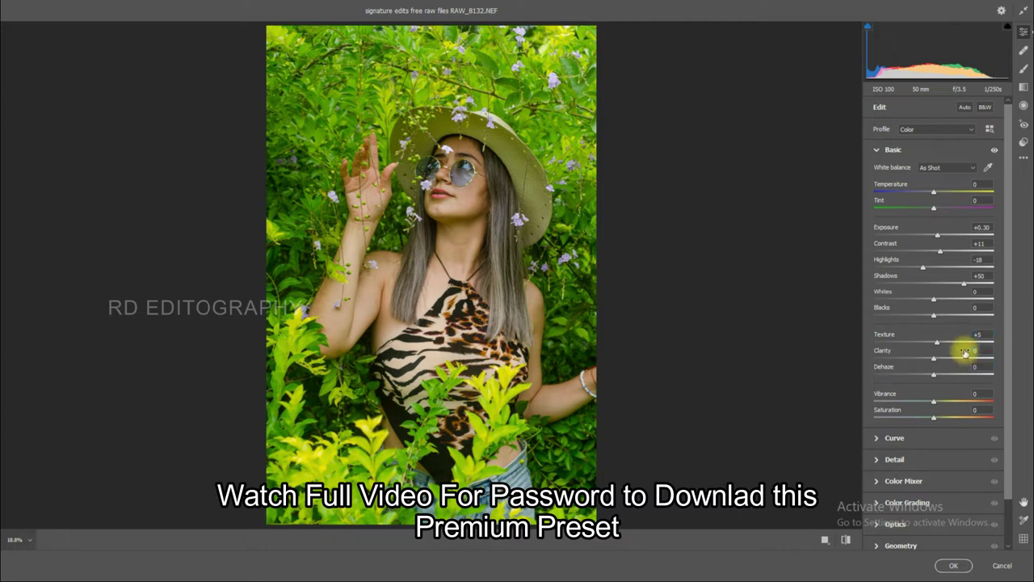
pyautogui.write('30')
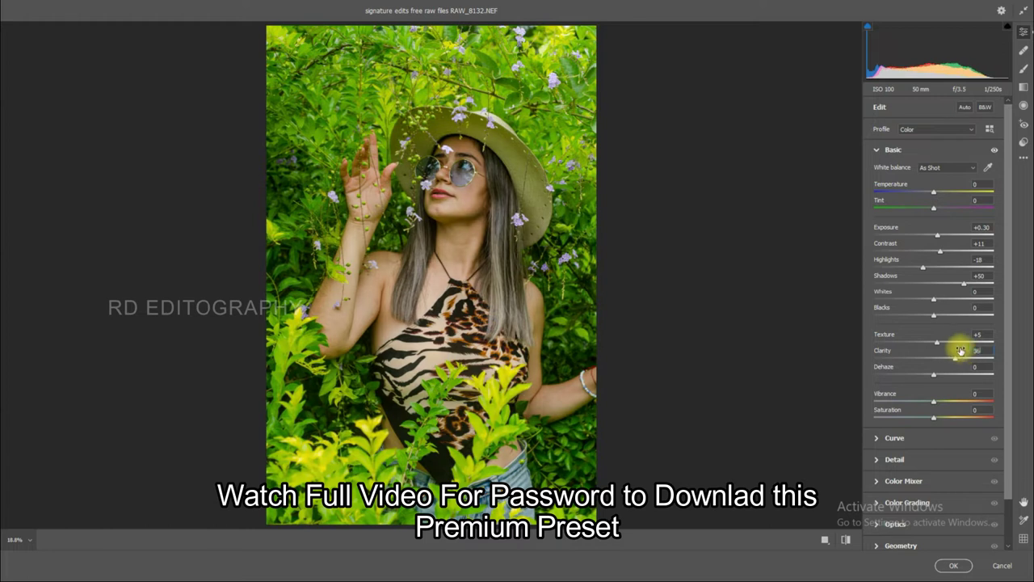
pyautogui.click(962, 395)
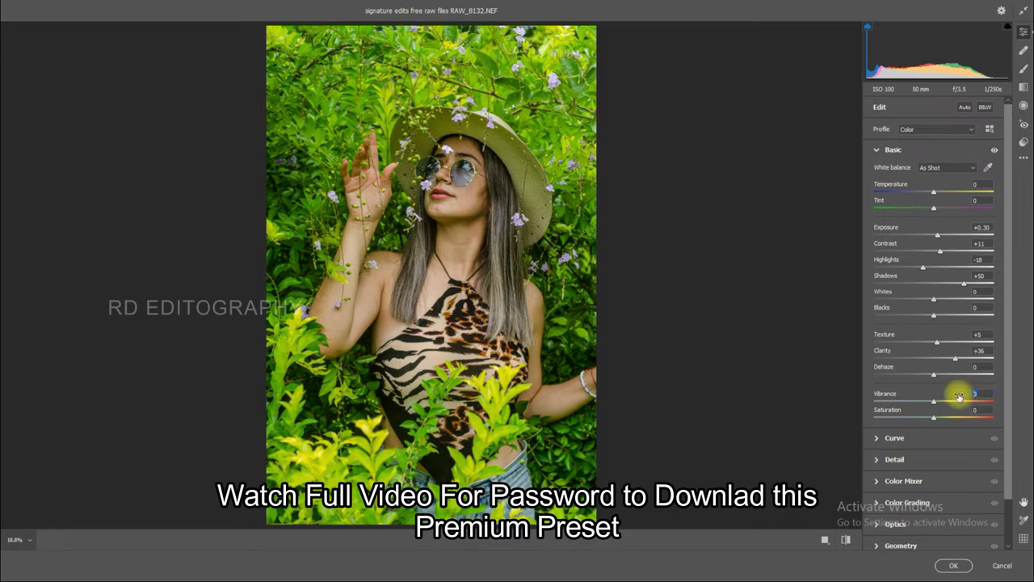
pyautogui.write('44')
pyautogui.click(877, 150)
pyautogui.click(878, 171)
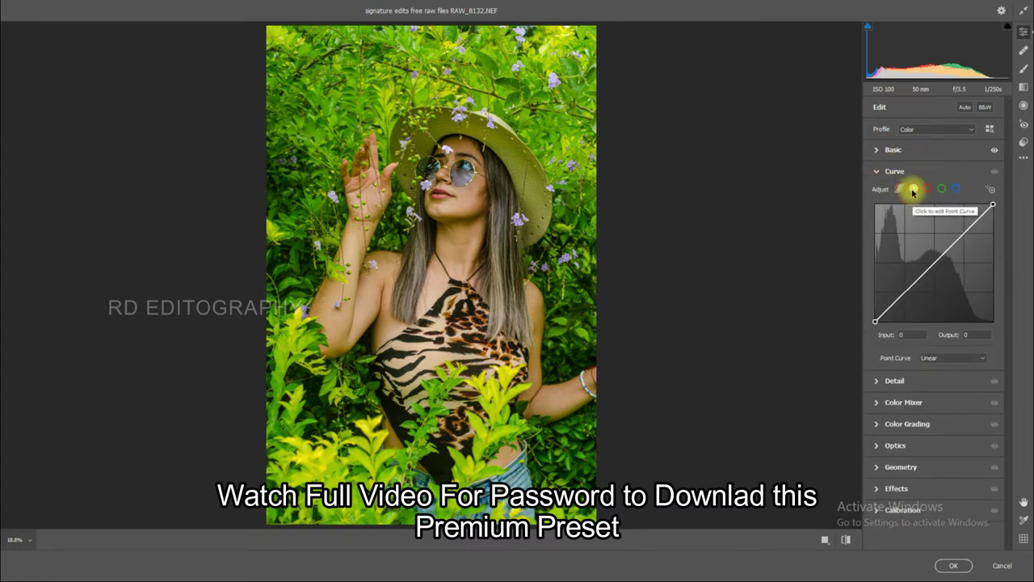
# Step: Build a Point Curve with lifted blacks, a darker shadow point and a slightly brighter midtone
pyautogui.click(913, 190)
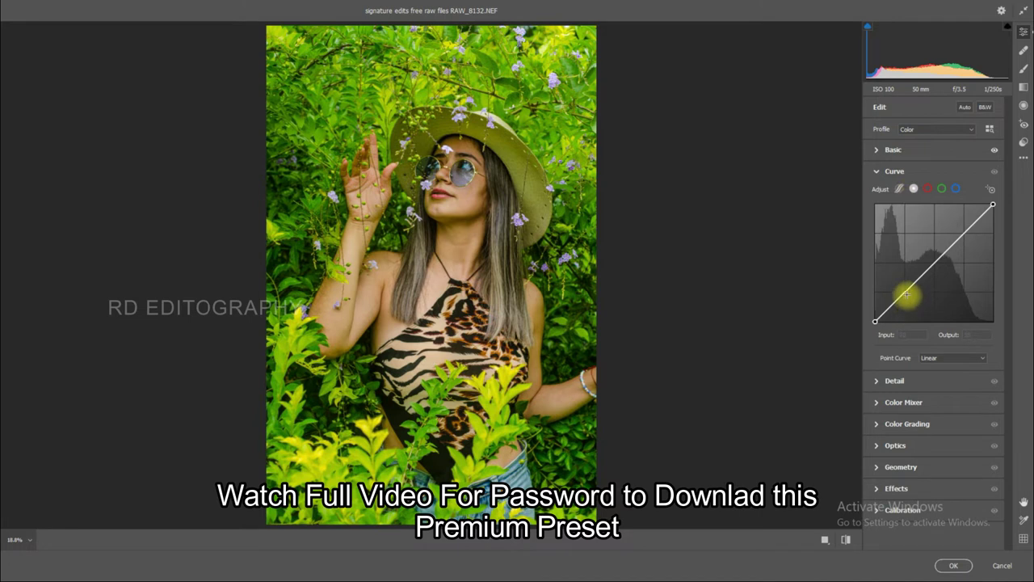
pyautogui.moveTo(875, 322); pyautogui.dragTo(875, 313)
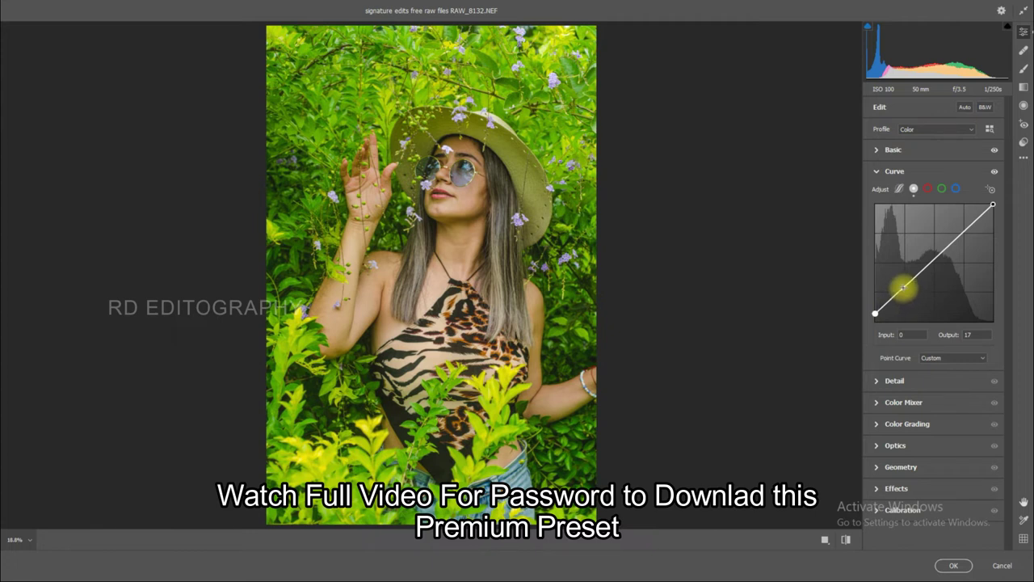
pyautogui.moveTo(904, 288); pyautogui.dragTo(903, 296)
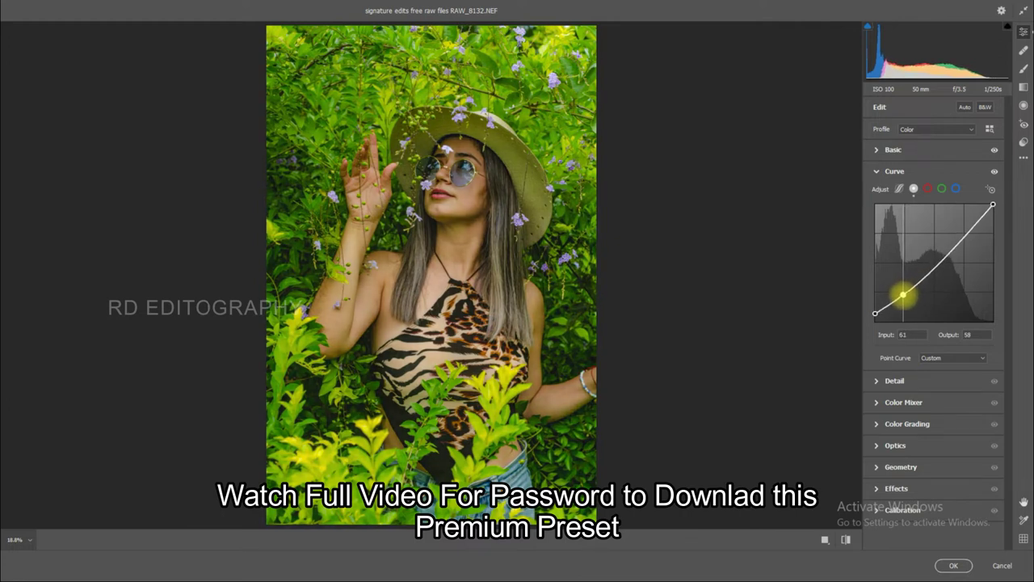
pyautogui.click(934, 264)
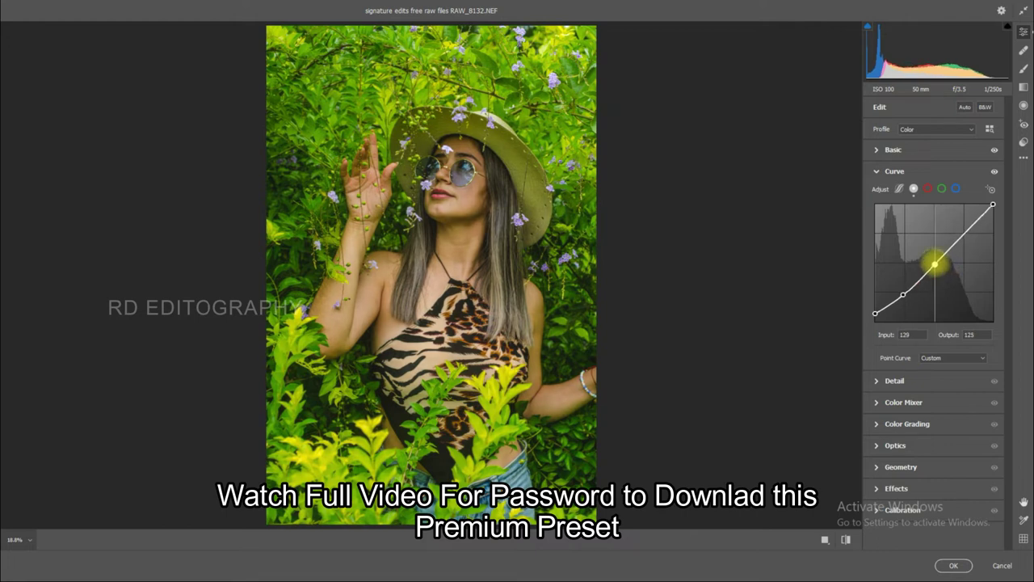
pyautogui.moveTo(934, 263); pyautogui.dragTo(935, 261)
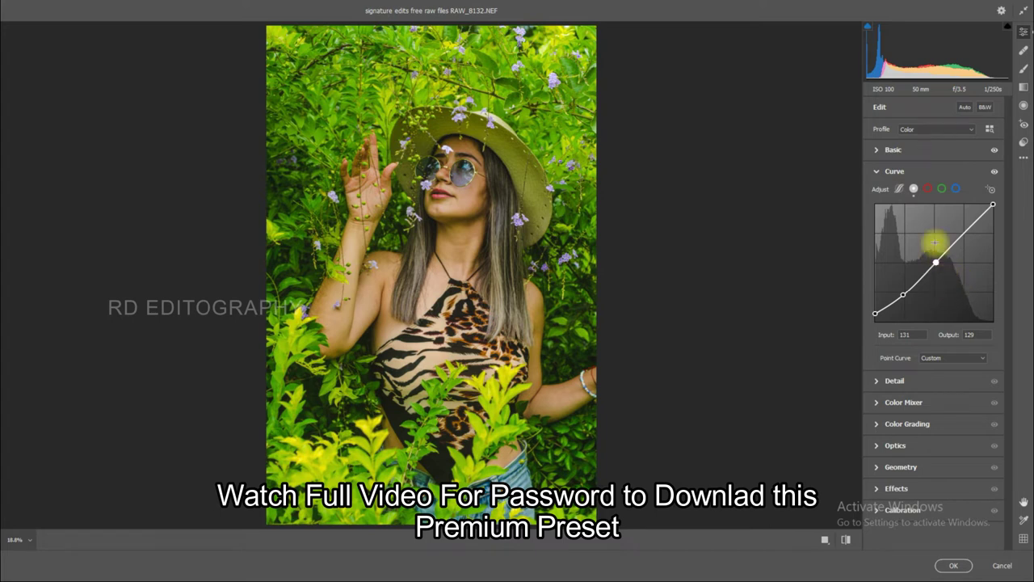
# Step: Raise the red-channel curve midpoint from 129 to 135 and collapse the Curve panel
pyautogui.click(927, 188)
pyautogui.moveTo(934, 263); pyautogui.dragTo(935, 260)
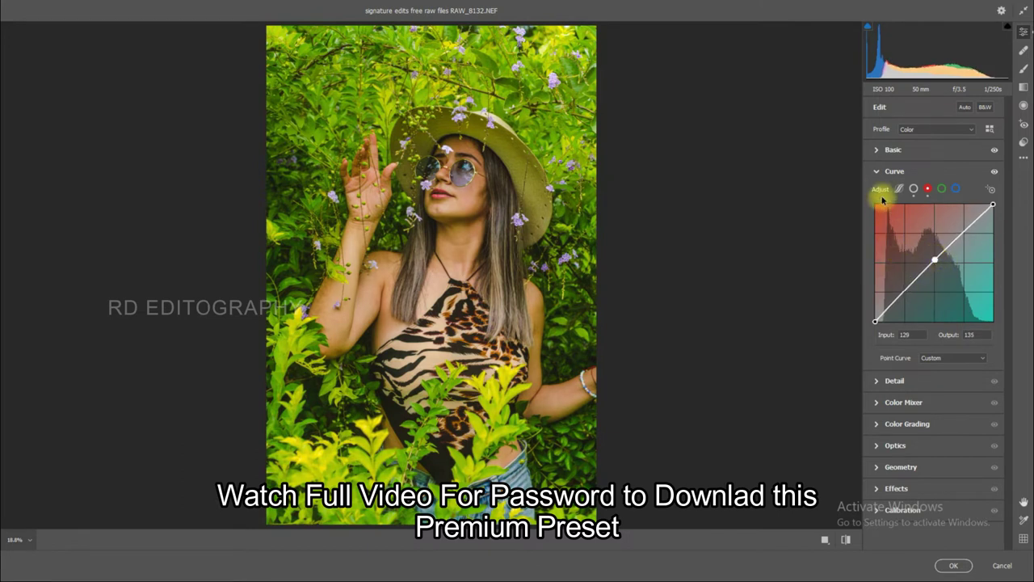
pyautogui.click(877, 172)
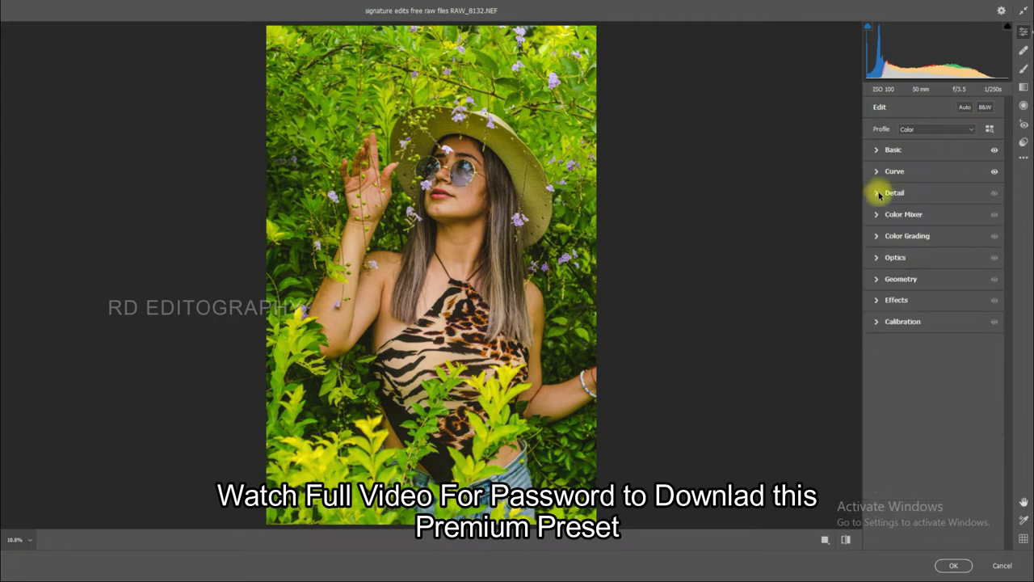
# Step: Open the Color Mixer and adjust the red saturation and orange luminance
pyautogui.click(876, 214)
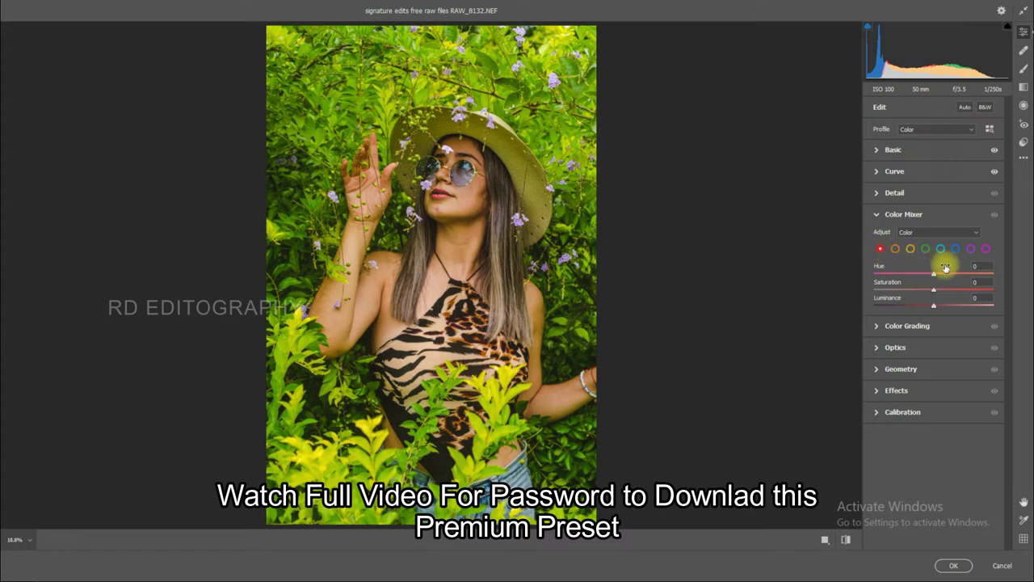
pyautogui.click(974, 282)
pyautogui.write('11')
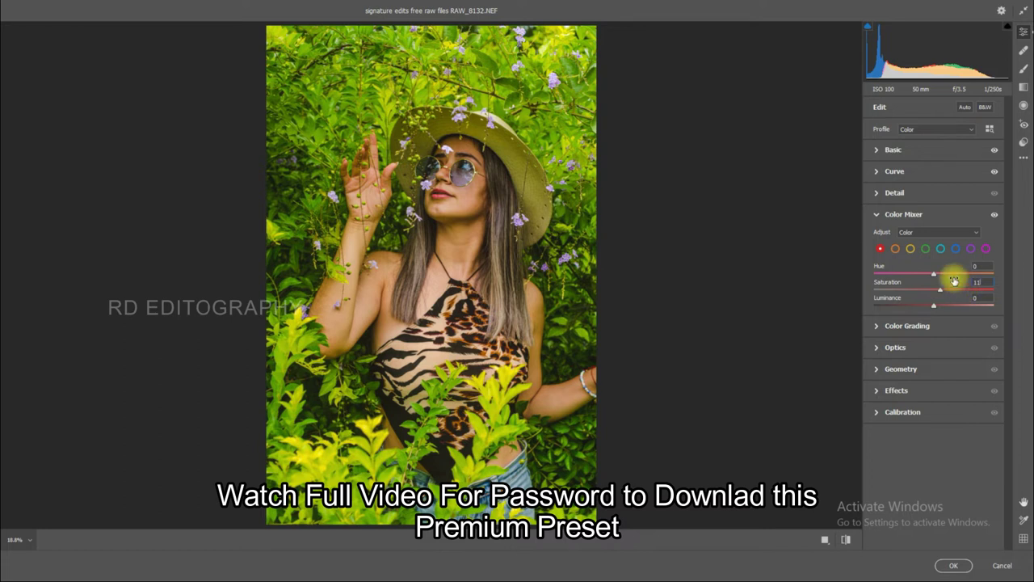
pyautogui.click(896, 251)
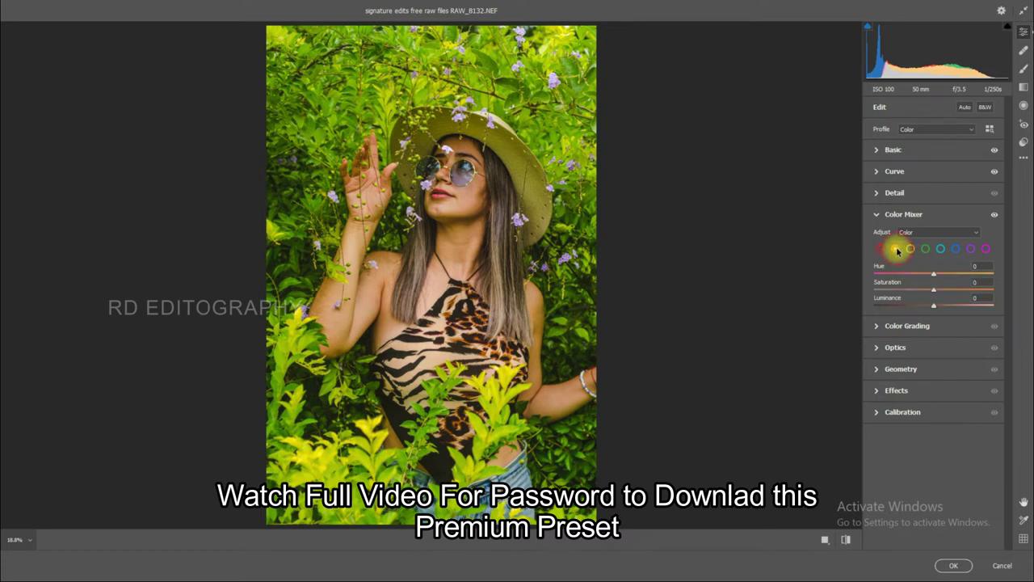
pyautogui.click(975, 298)
pyautogui.write('10')
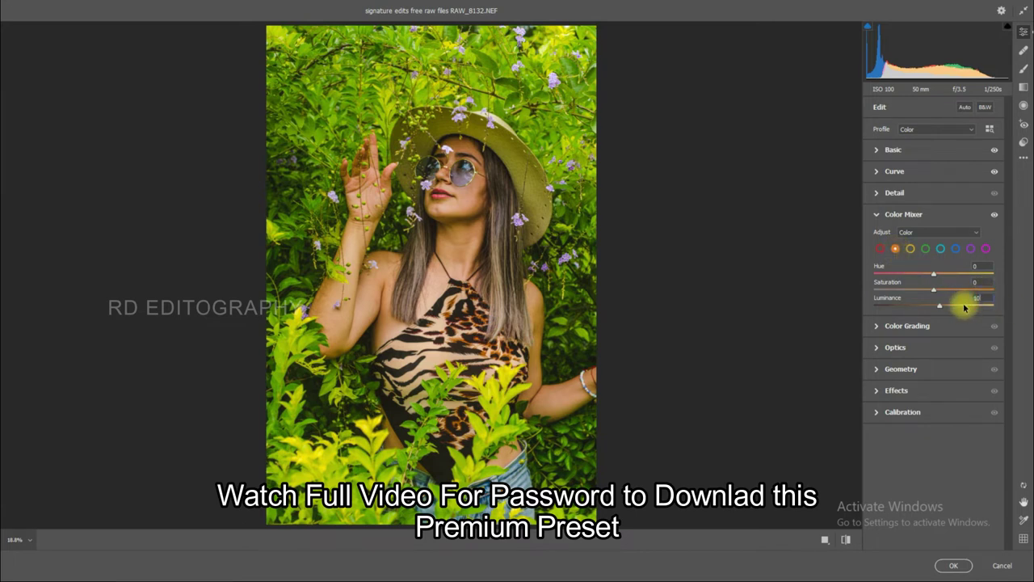
# Step: Adjust the yellow hue, saturation and luminance values in the Color Mixer
pyautogui.click(914, 253)
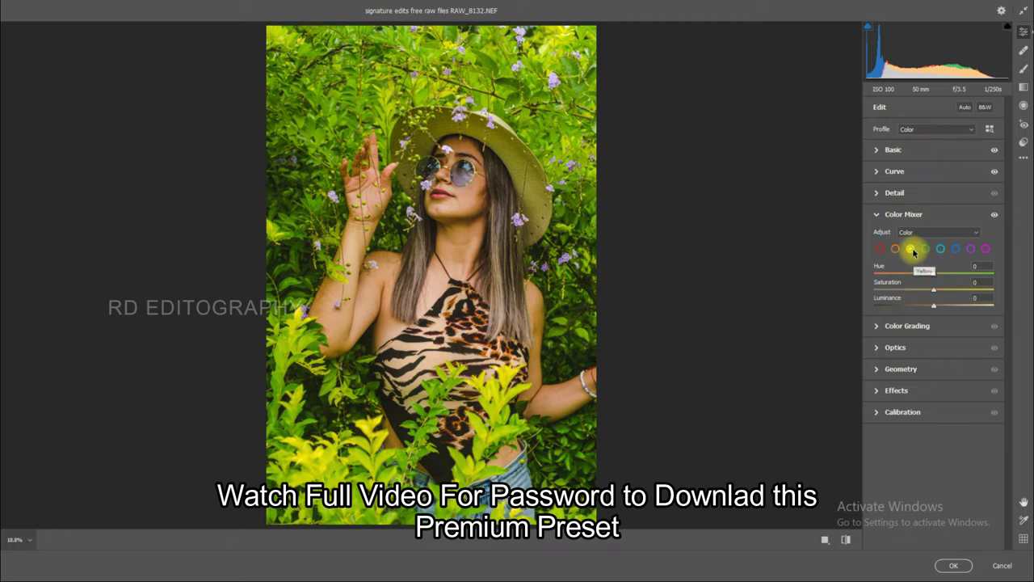
pyautogui.click(979, 267)
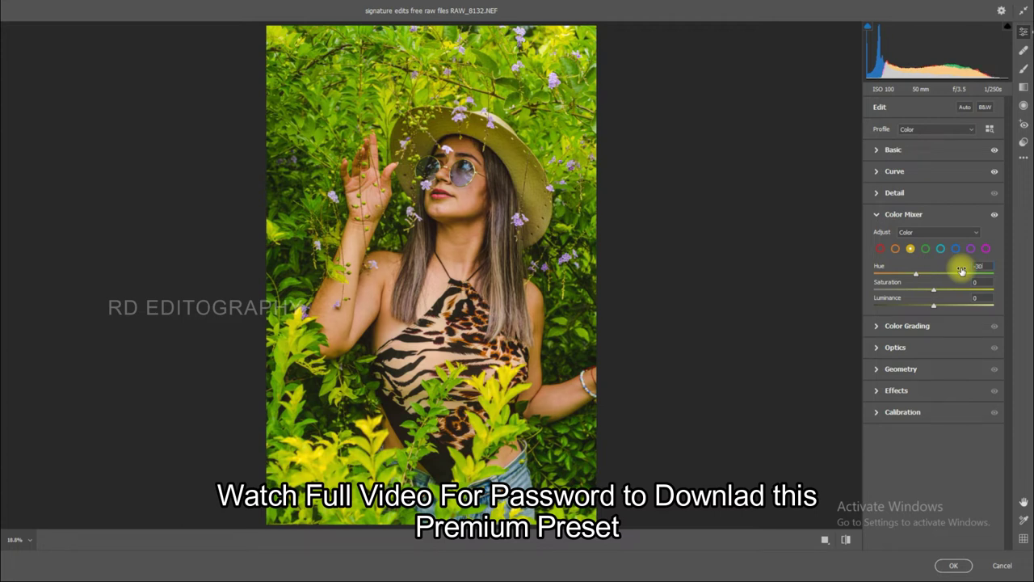
pyautogui.click(962, 281)
pyautogui.write('5')
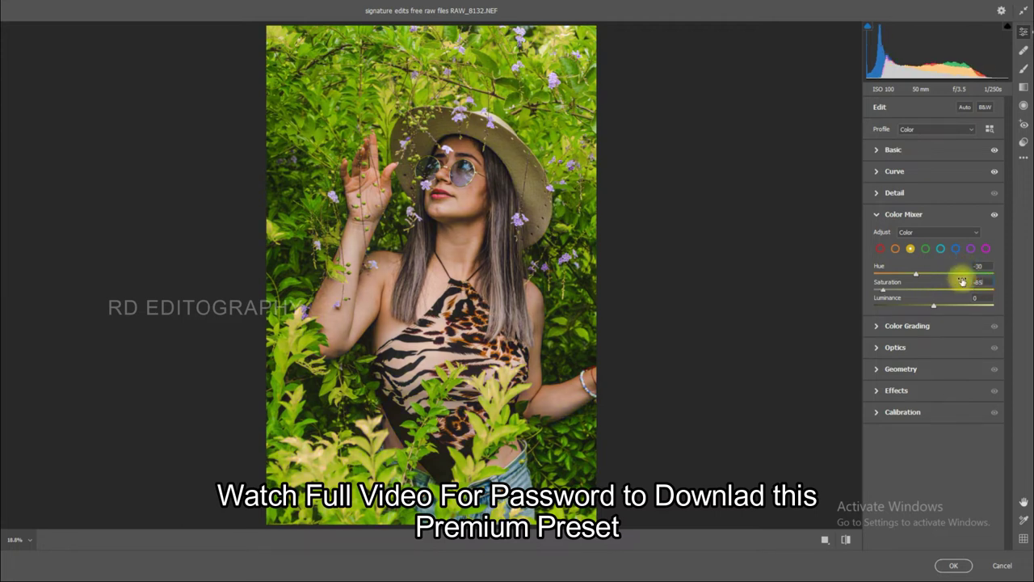
pyautogui.click(977, 298)
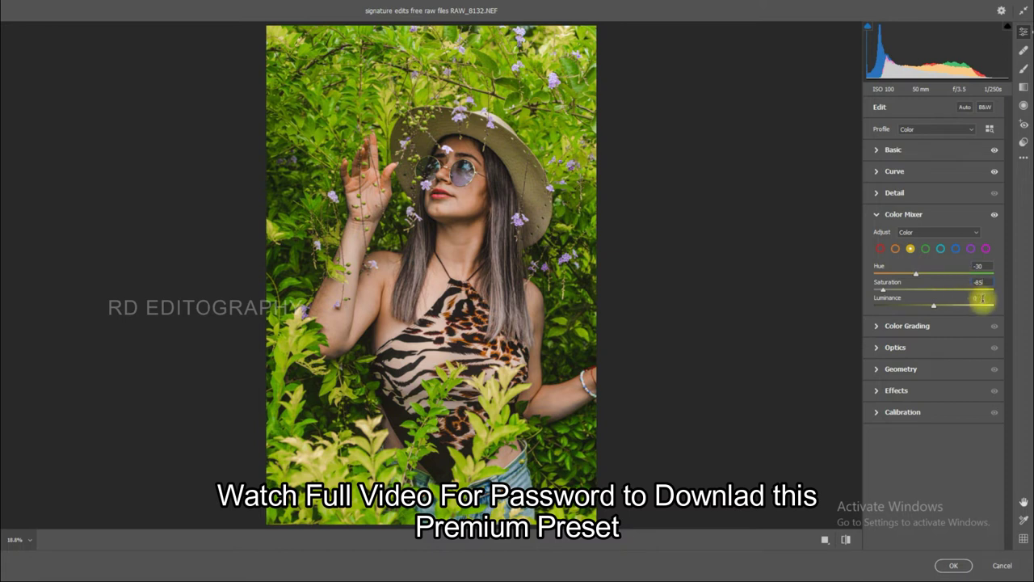
pyautogui.click(959, 299)
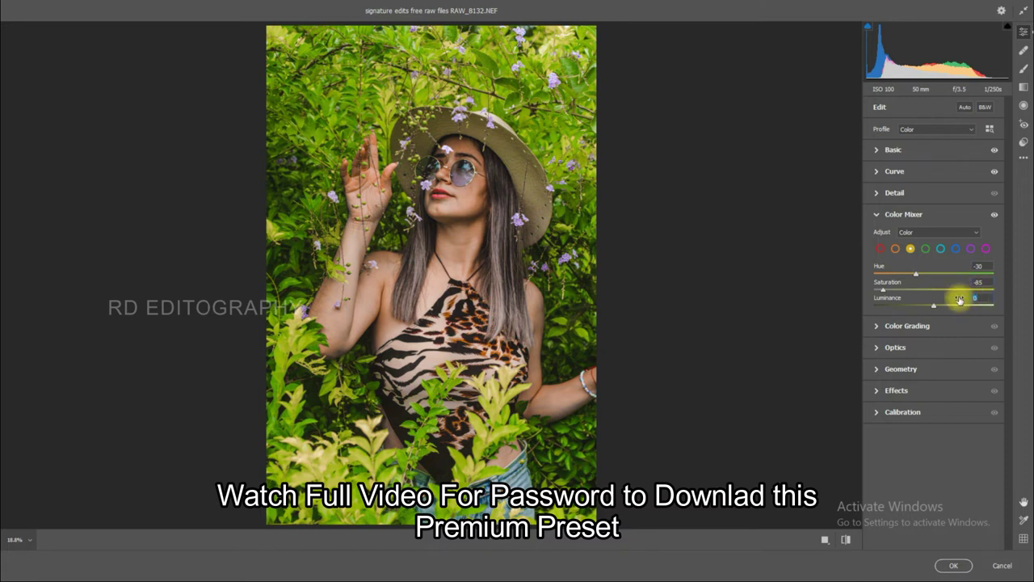
pyautogui.write('0')
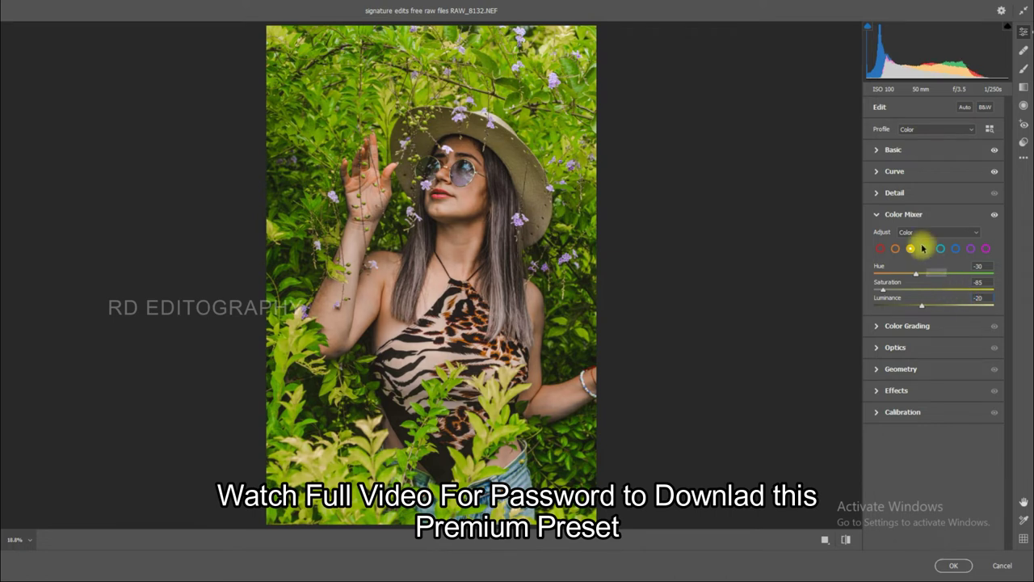
# Step: Set the green hue to -15, saturation to 60 and luminance to 50
pyautogui.click(926, 249)
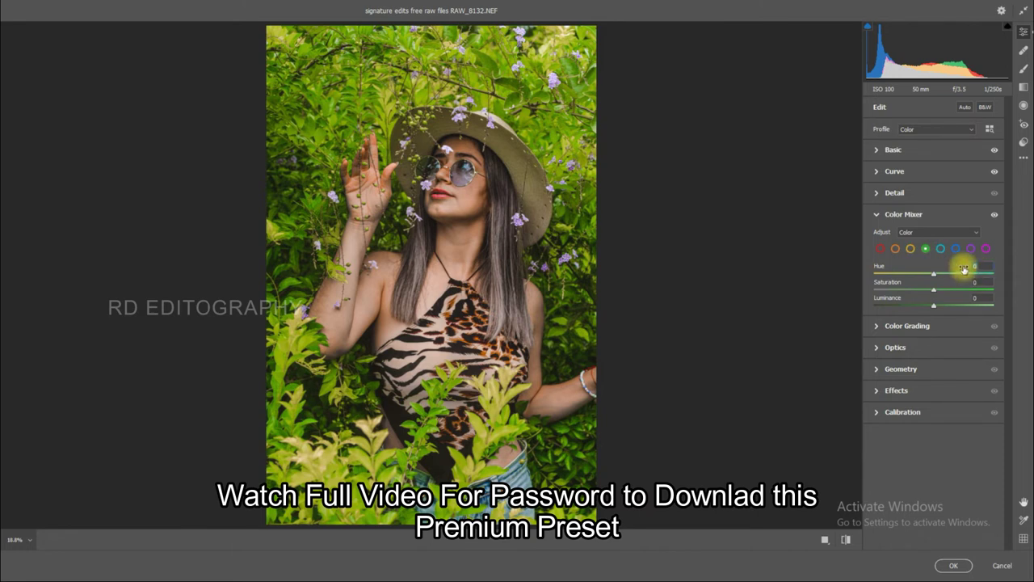
pyautogui.write('-15')
pyautogui.click(979, 282)
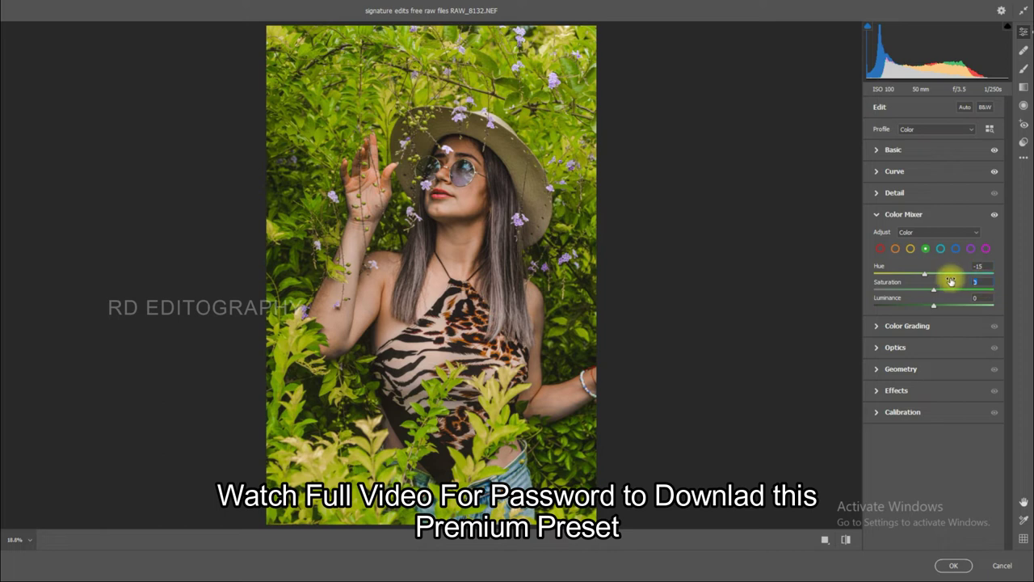
pyautogui.write('60')
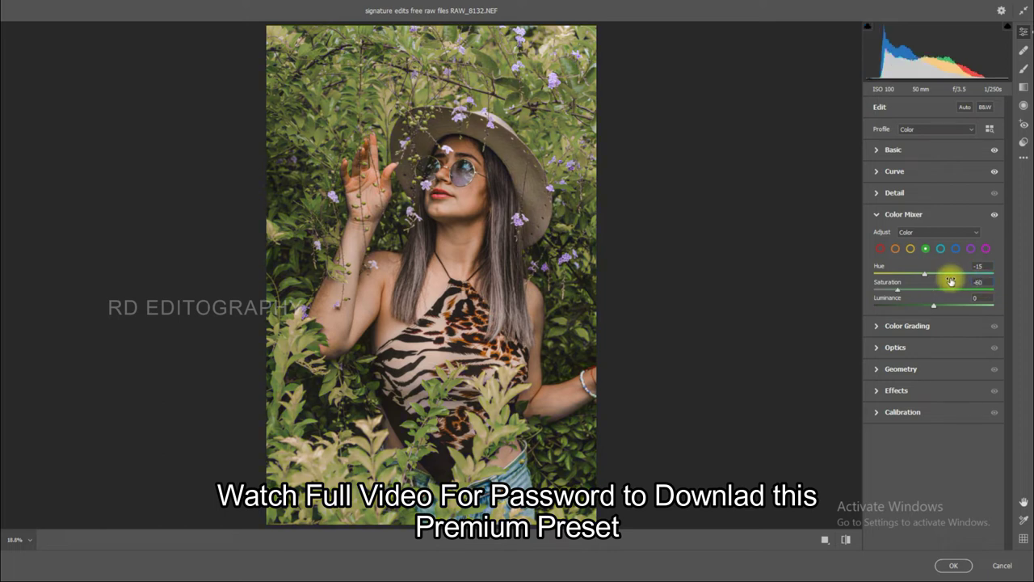
pyautogui.click(977, 298)
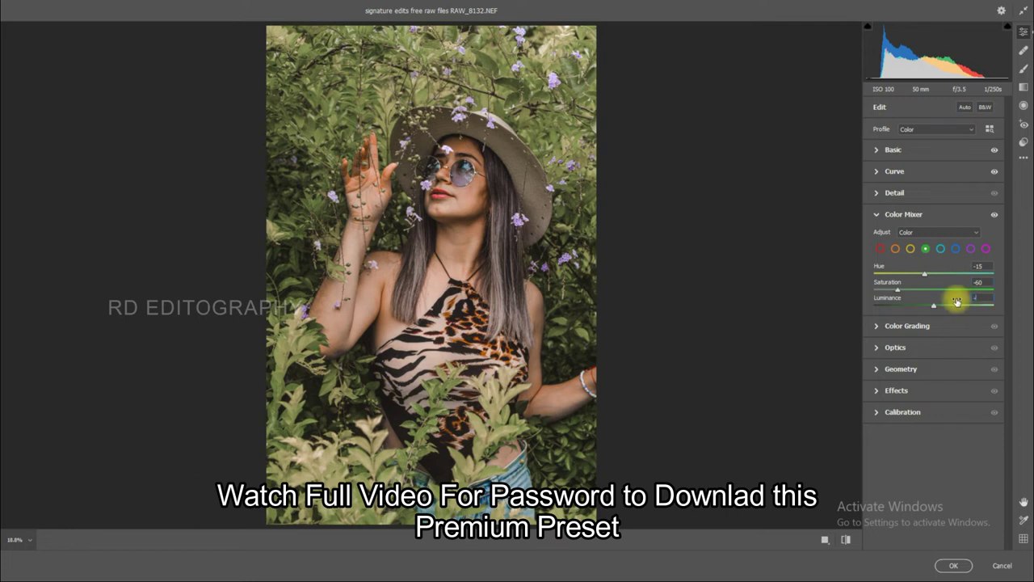
pyautogui.write('50')
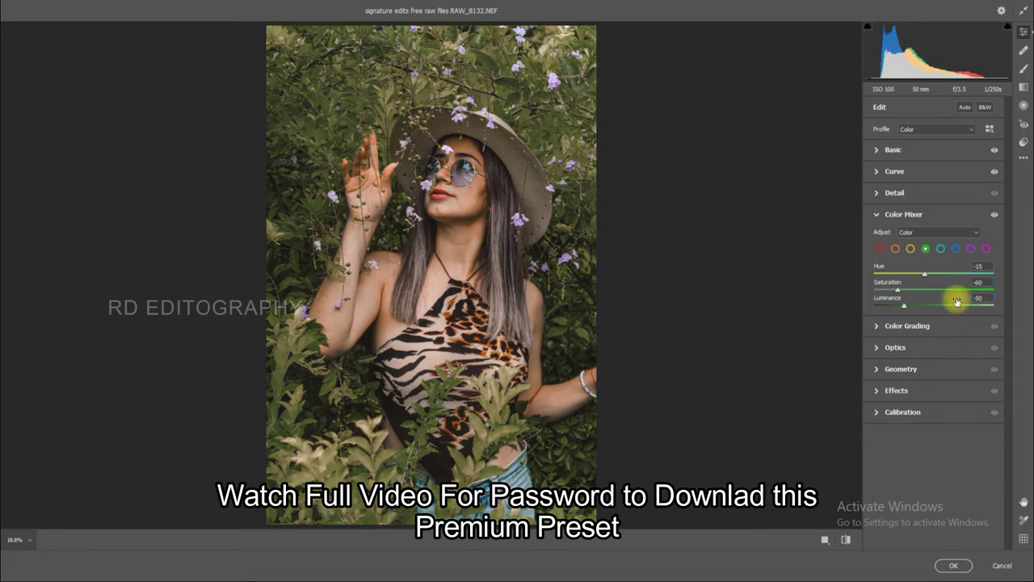
# Step: Set aqua hue +30 and blue hue -20, select magenta, then collapse the Color Mixer
pyautogui.click(939, 251)
pyautogui.click(979, 266)
pyautogui.write('30')
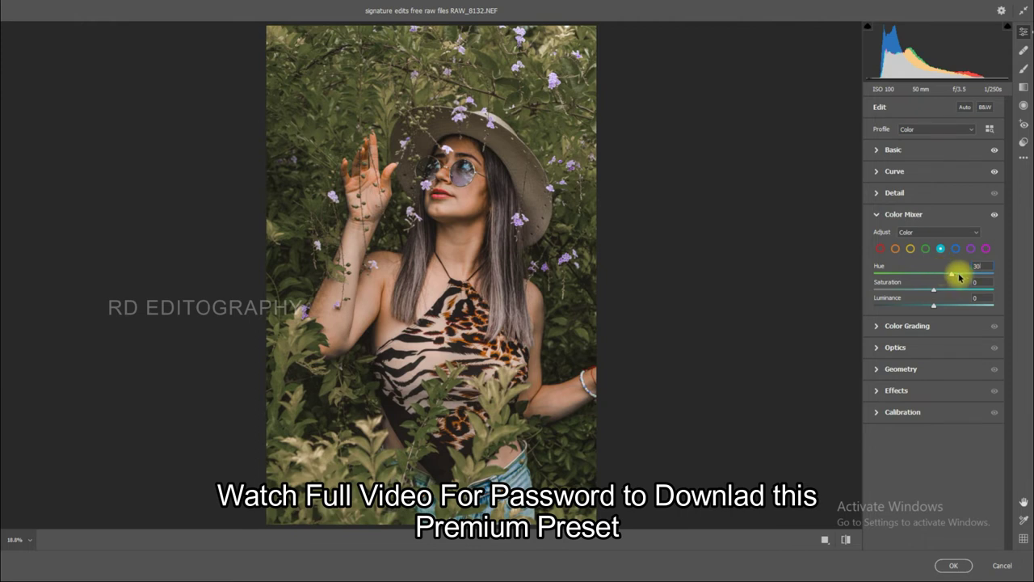
pyautogui.click(978, 282)
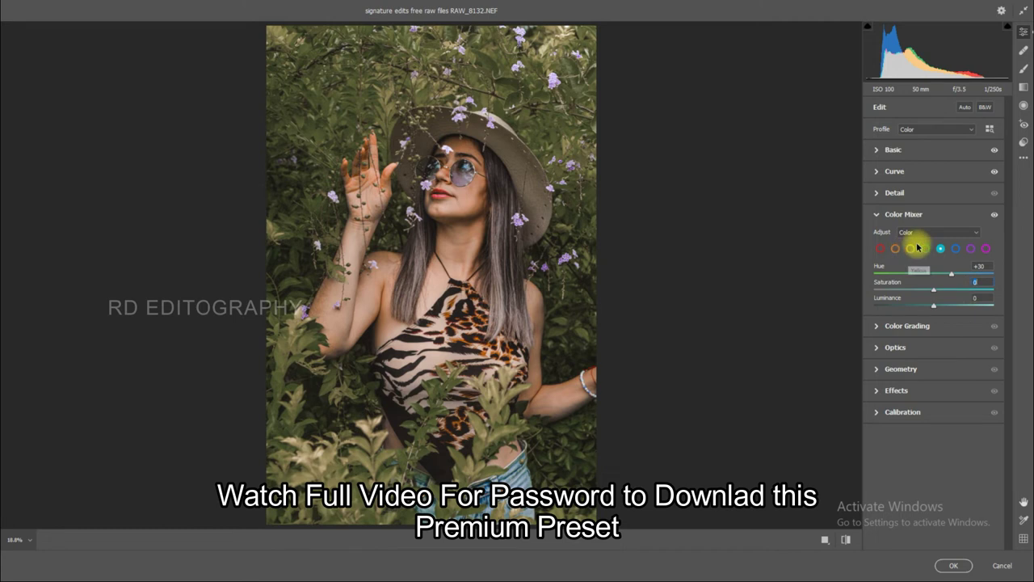
pyautogui.click(956, 252)
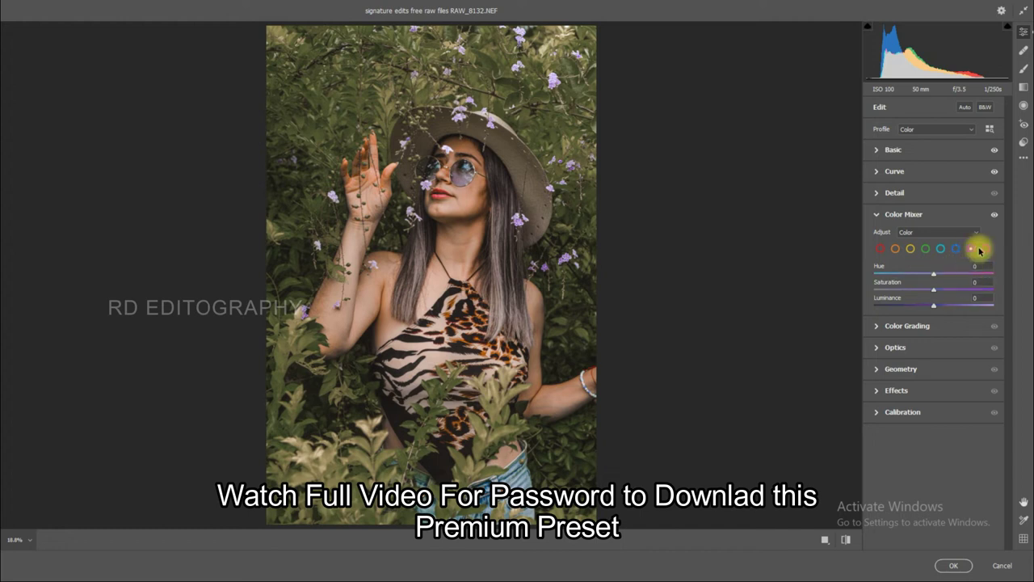
pyautogui.click(985, 248)
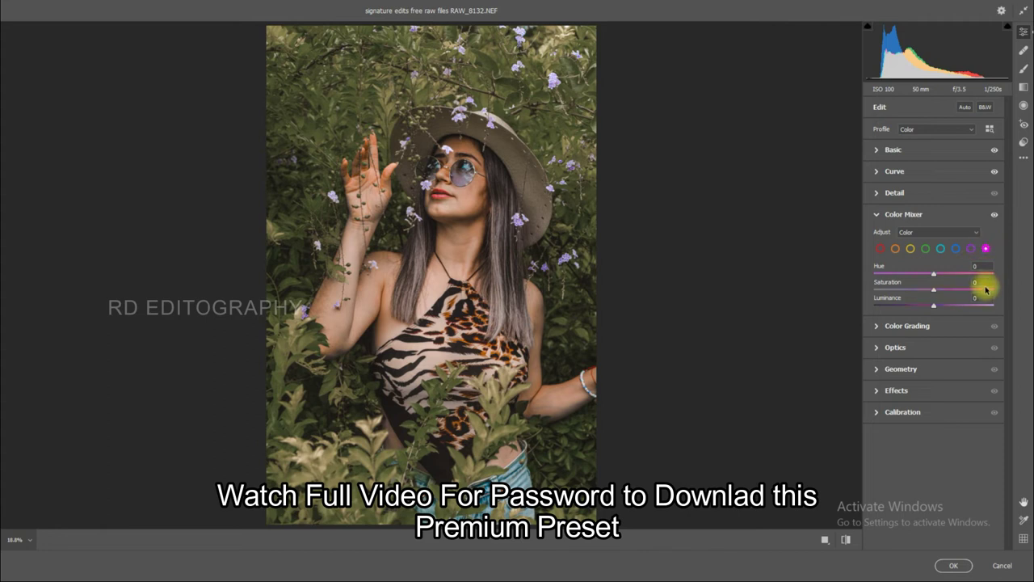
pyautogui.click(877, 215)
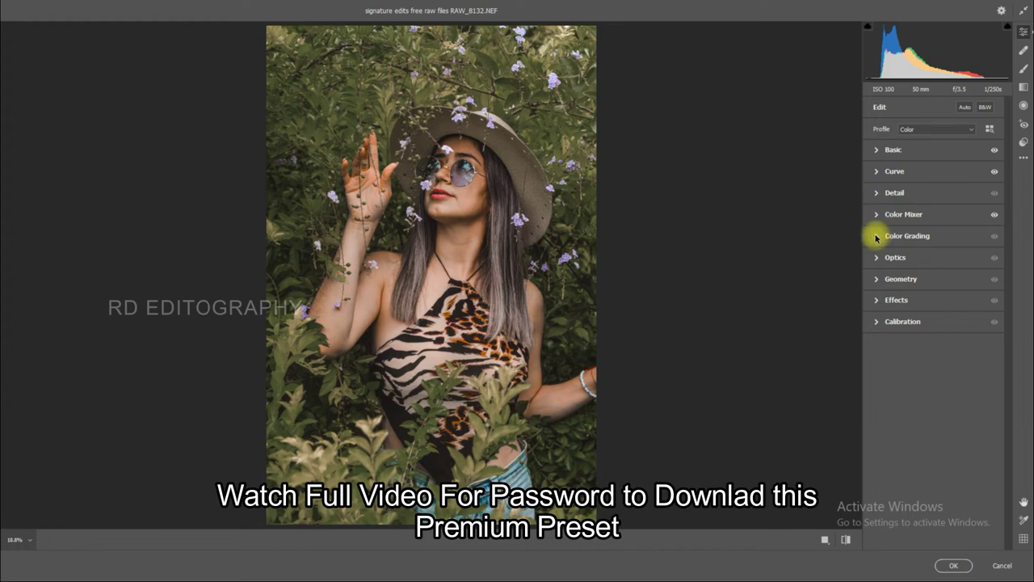
# Step: Expand Color Grading and give the Shadows wheel a saturation of 10
pyautogui.click(876, 236)
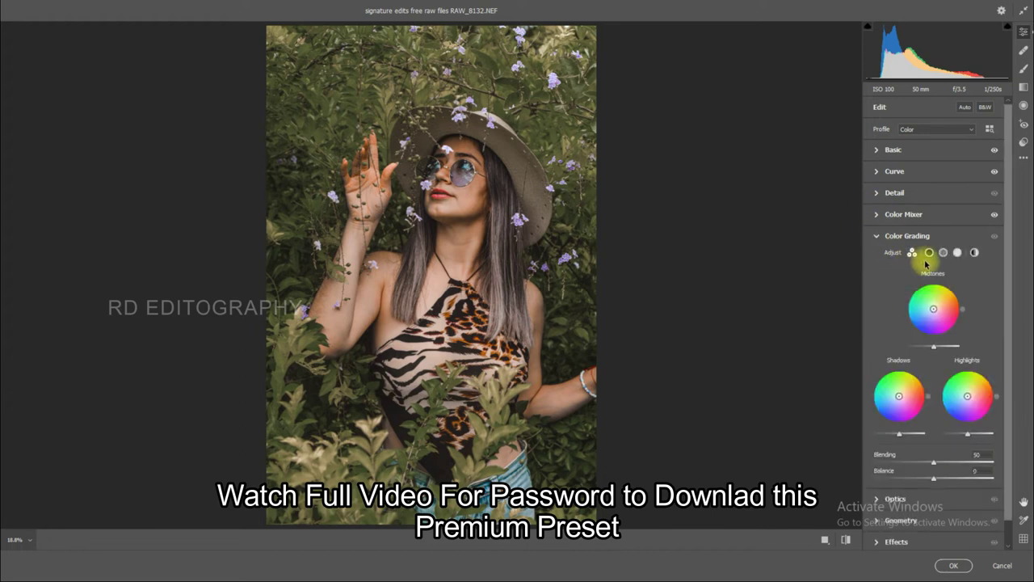
pyautogui.click(929, 253)
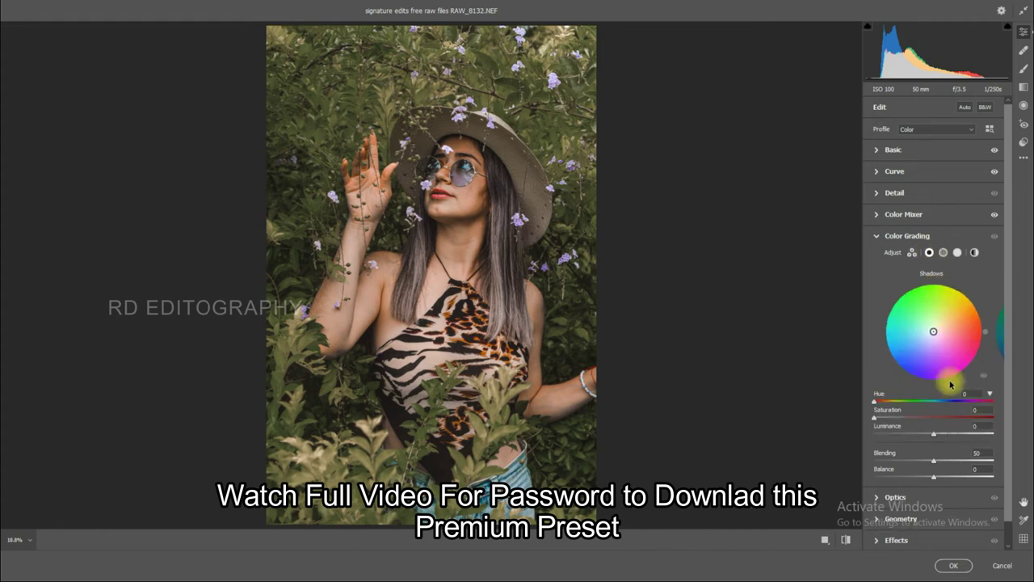
pyautogui.click(978, 409)
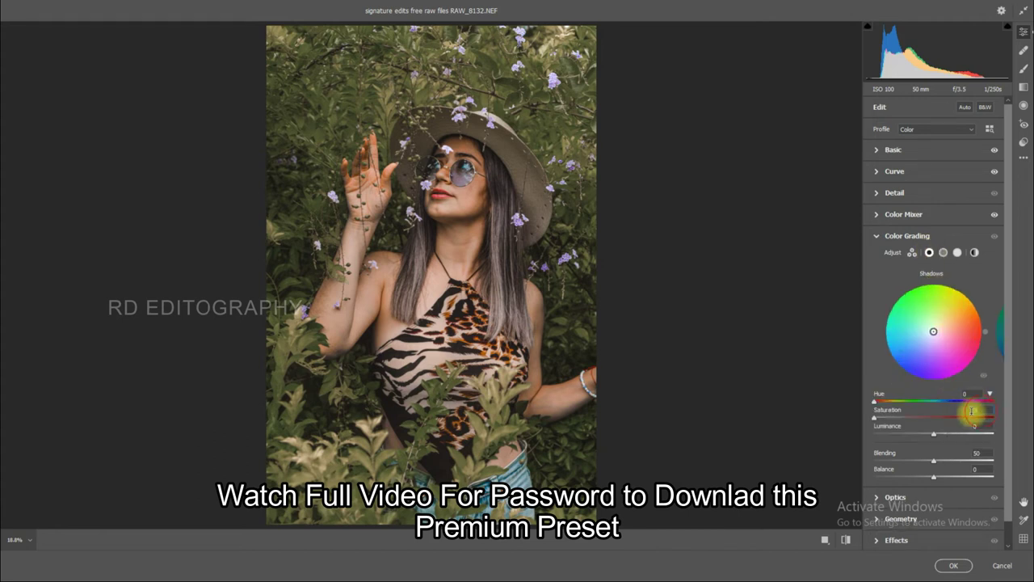
pyautogui.write('10')
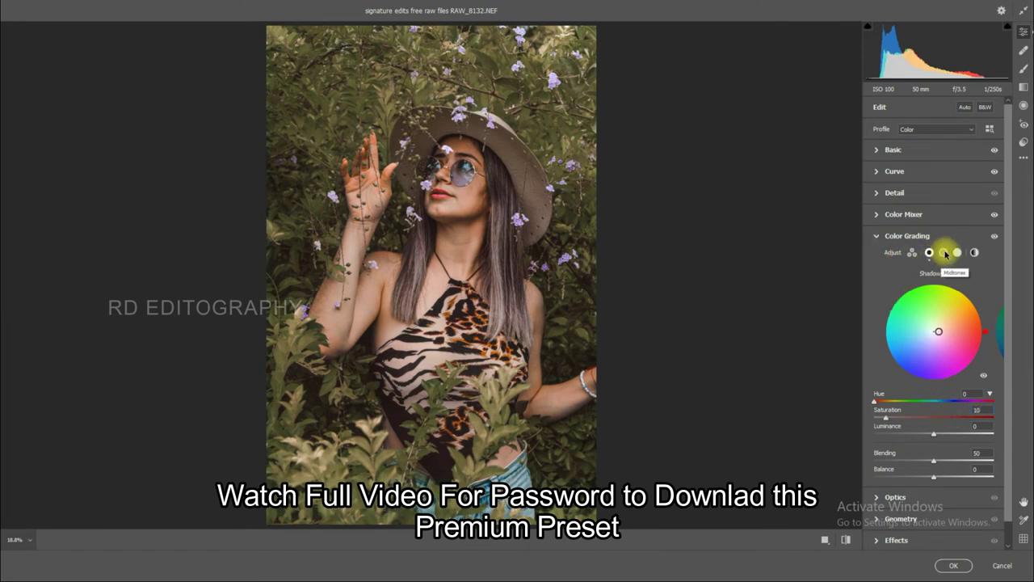
# Step: Tint the highlights with Saturation 15 and Hue 51, then collapse Color Grading
pyautogui.click(957, 253)
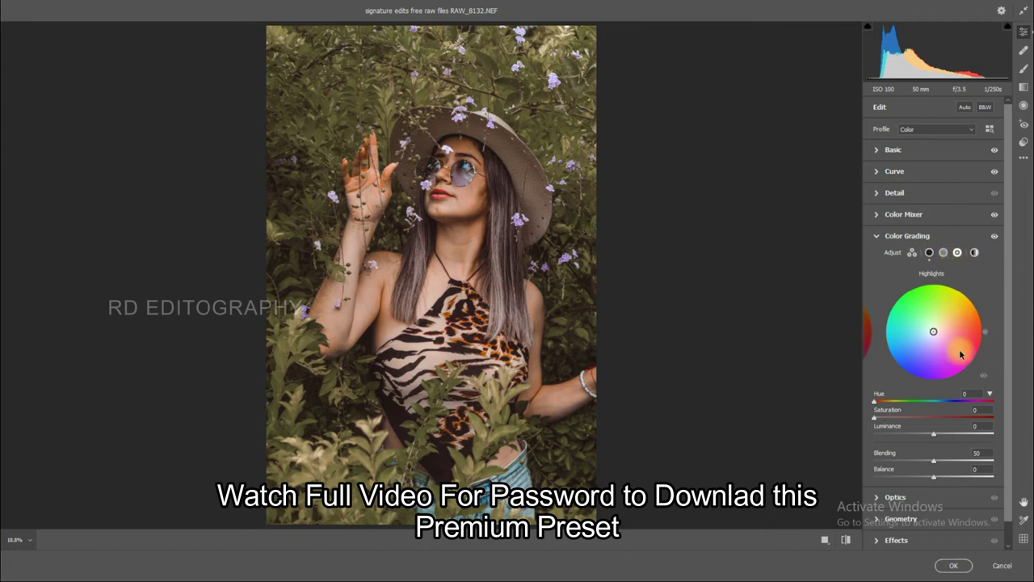
pyautogui.click(977, 410)
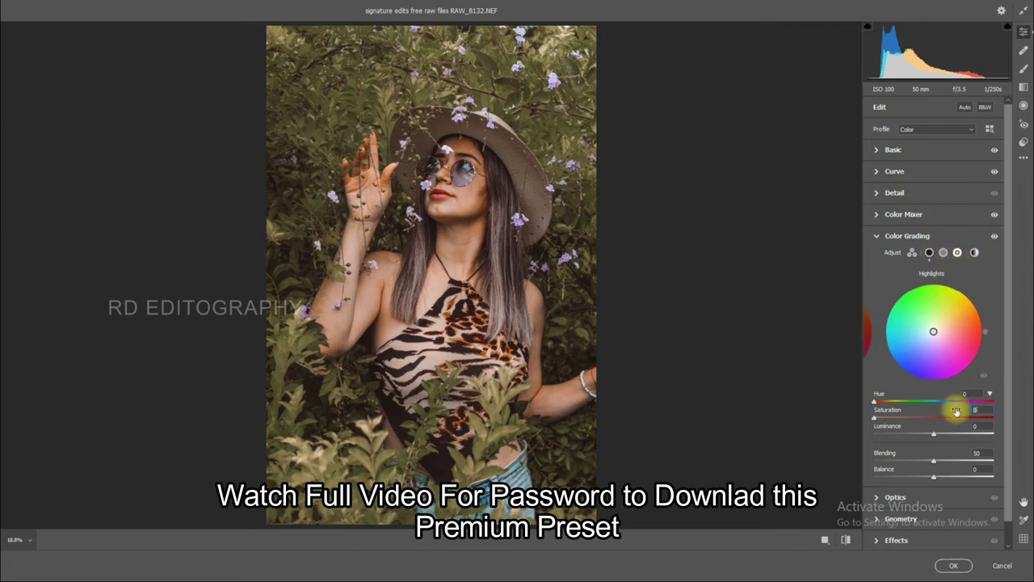
pyautogui.write('15')
pyautogui.click(973, 393)
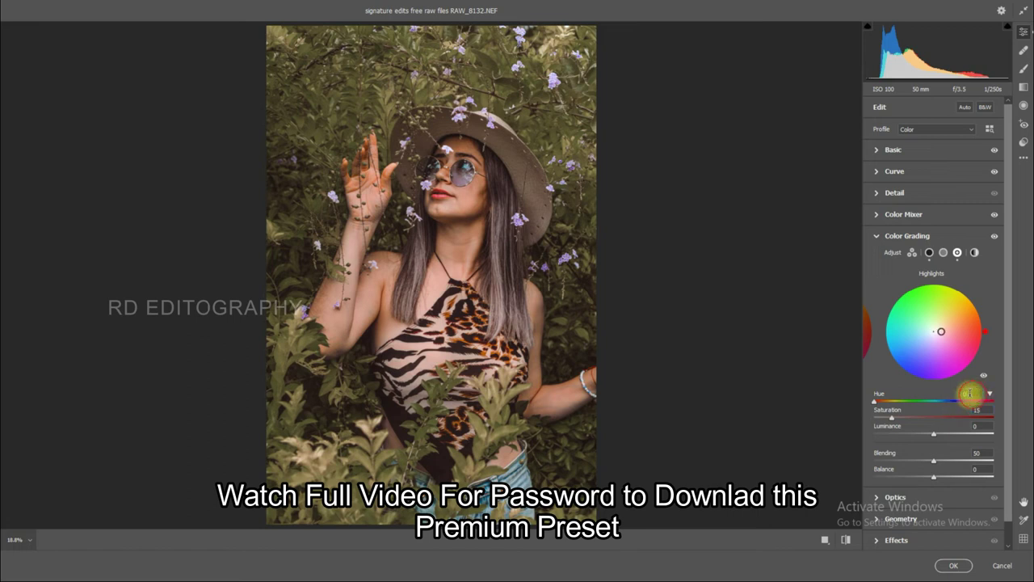
pyautogui.write('51')
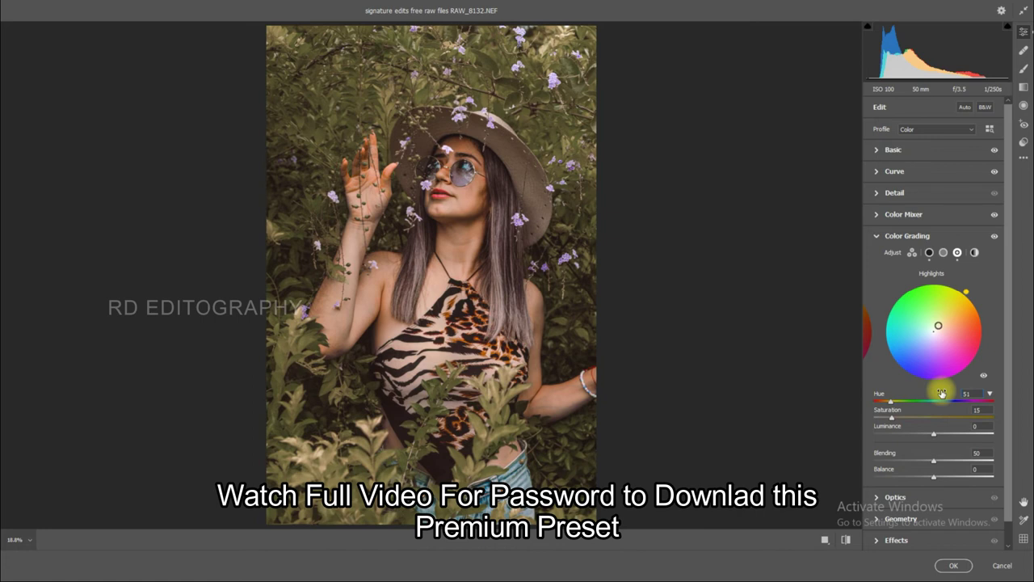
pyautogui.click(876, 236)
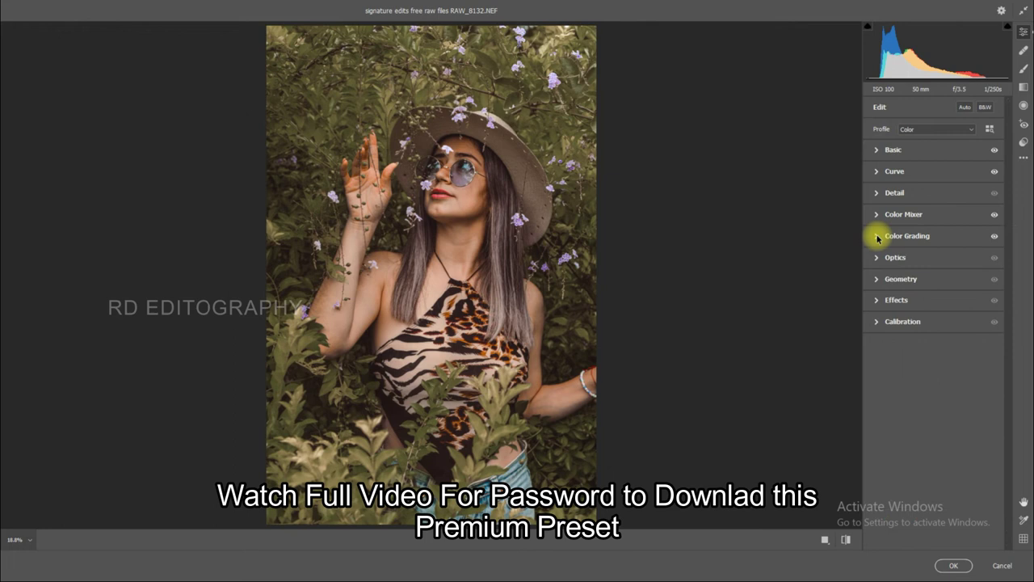
# Step: Set Vignetting to -23 in the Effects panel, leaving Grain at 0
pyautogui.click(876, 301)
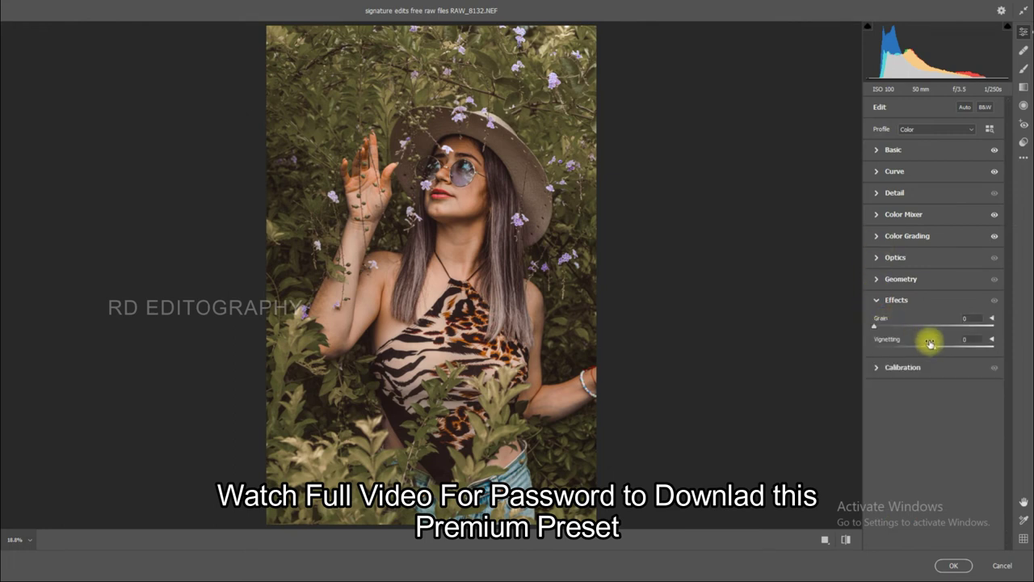
pyautogui.click(972, 339)
pyautogui.write('-')
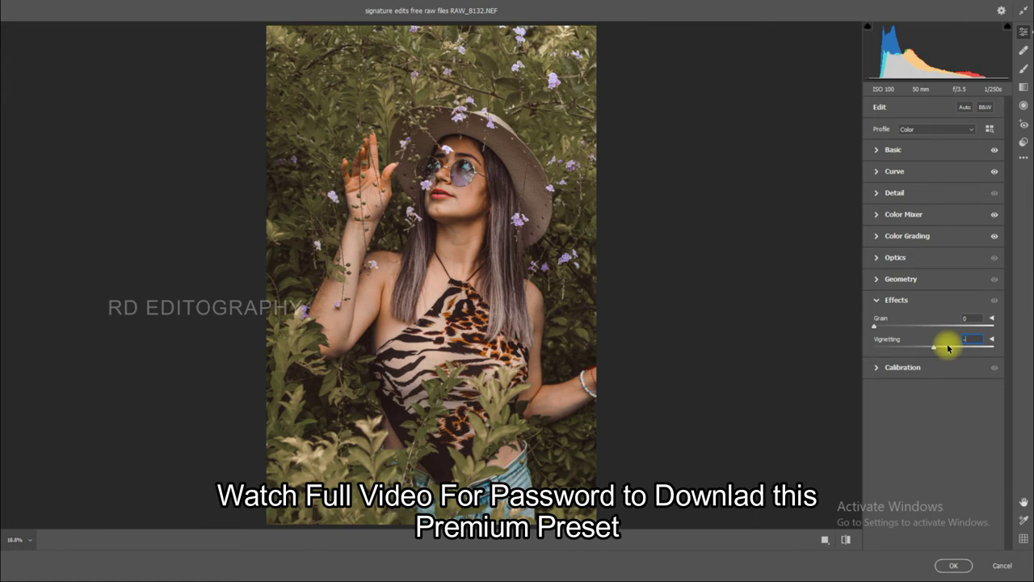
pyautogui.write('23')
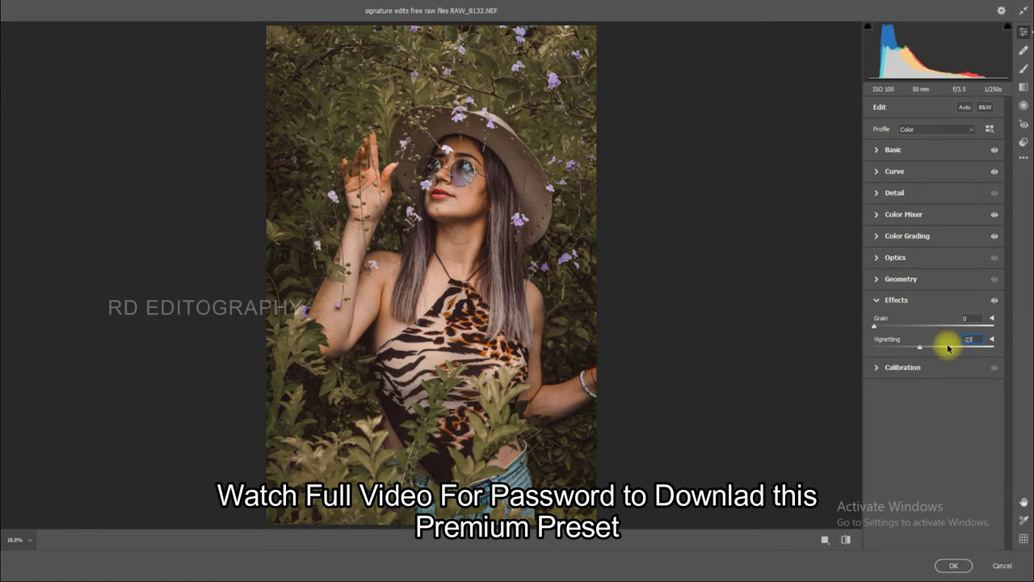
pyautogui.click(877, 300)
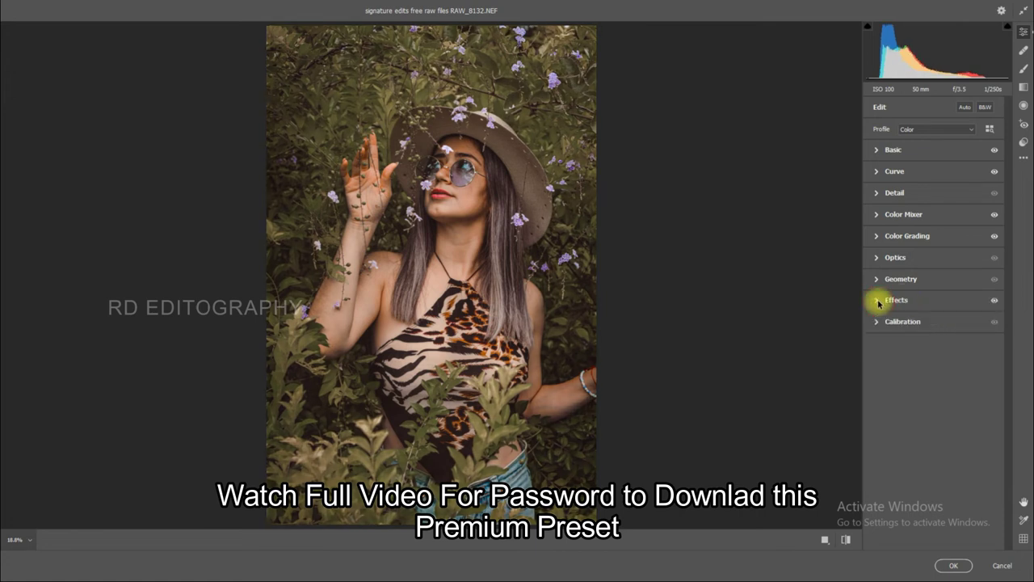
# Step: In Calibration, set Red Primary Hue to +80 and Saturation to -50
pyautogui.click(876, 322)
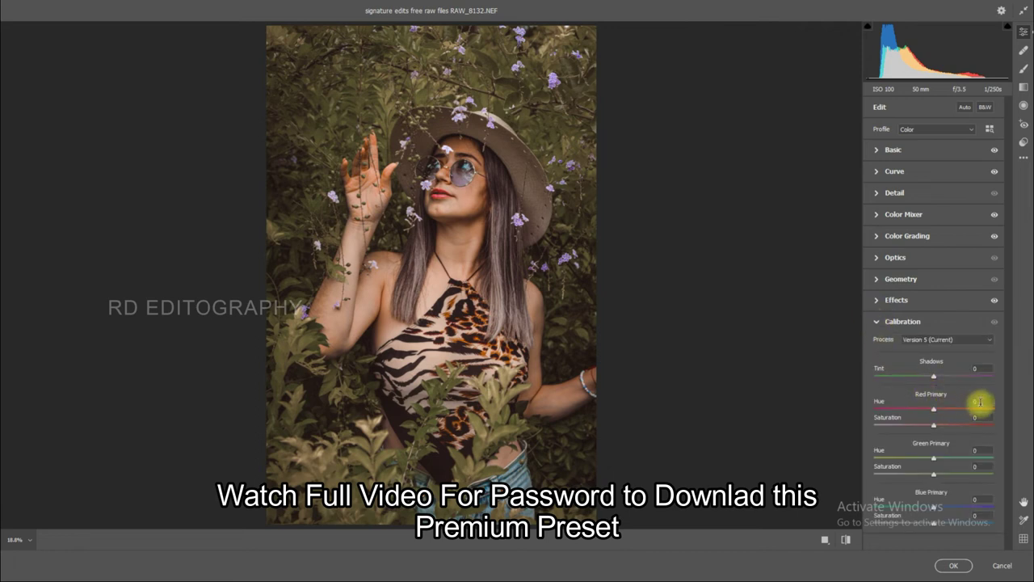
pyautogui.write('80')
pyautogui.press('Return')
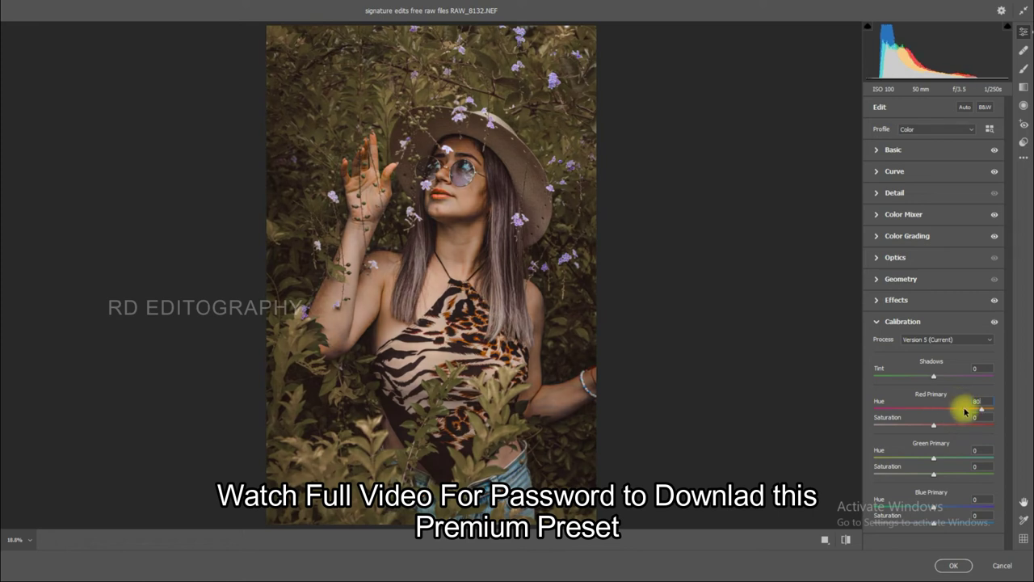
pyautogui.click(971, 421)
pyautogui.write('-50')
pyautogui.press('Return')
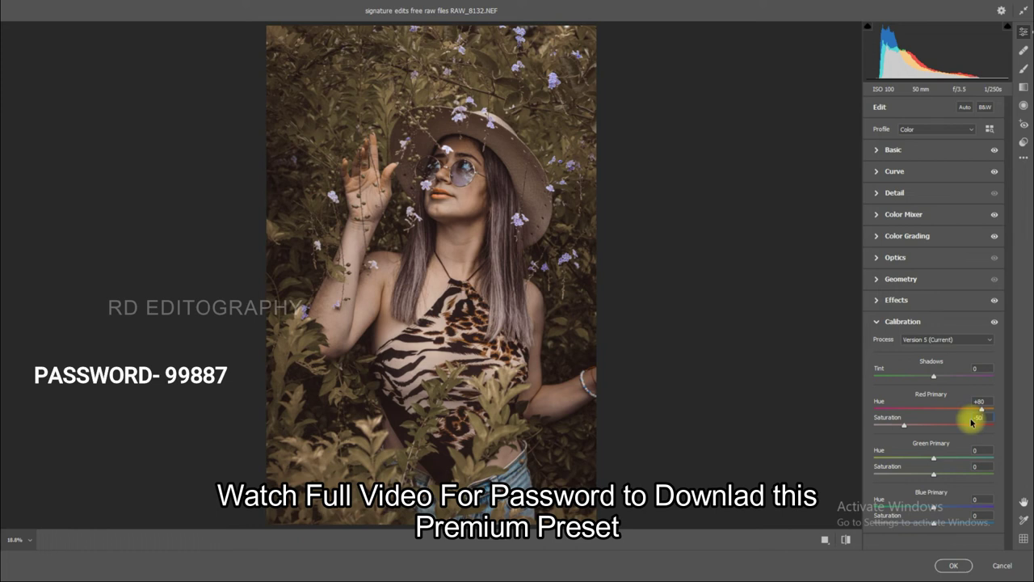
# Step: Set Green Primary Hue -65 and Blue Primary Hue -33, raise Blue Saturation, then collapse Calibration
pyautogui.click(973, 452)
pyautogui.write('-65')
pyautogui.press('Return')
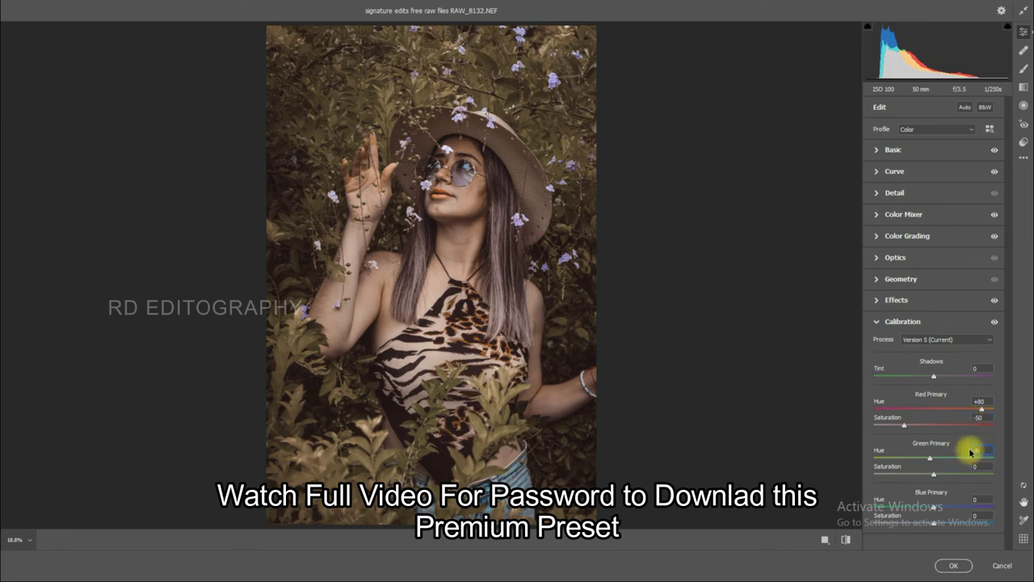
pyautogui.click(978, 466)
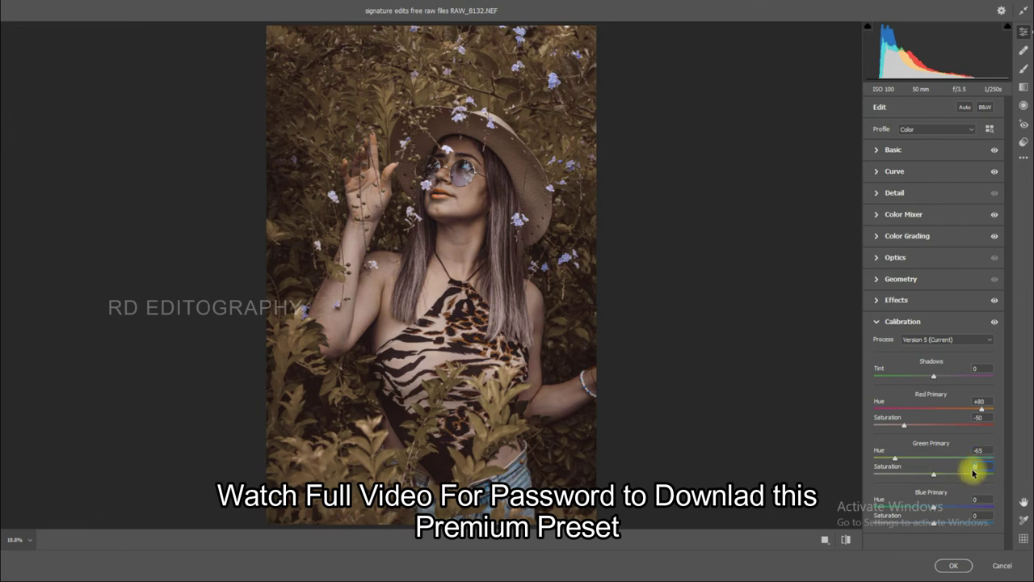
pyautogui.click(980, 499)
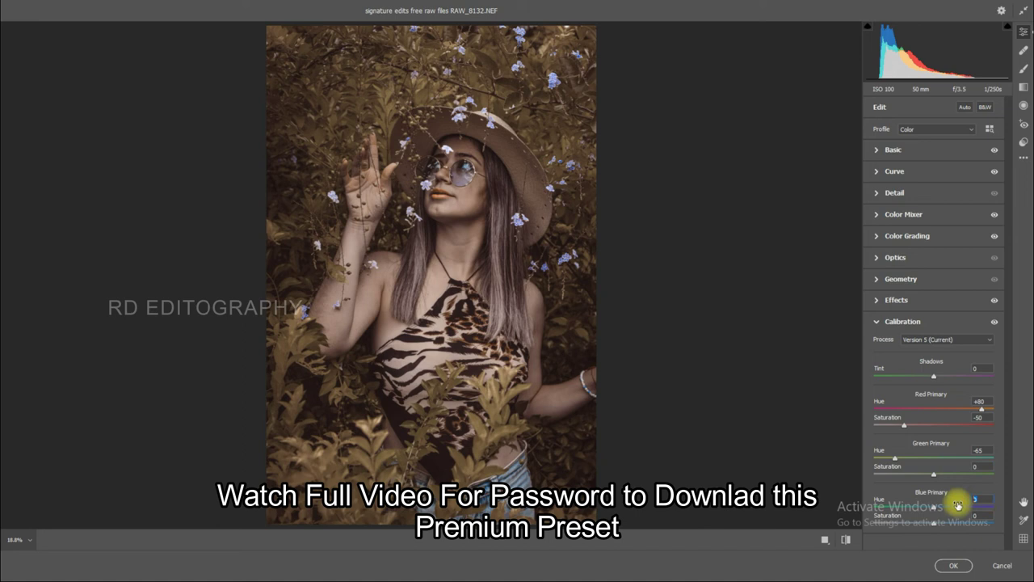
pyautogui.write('-30')
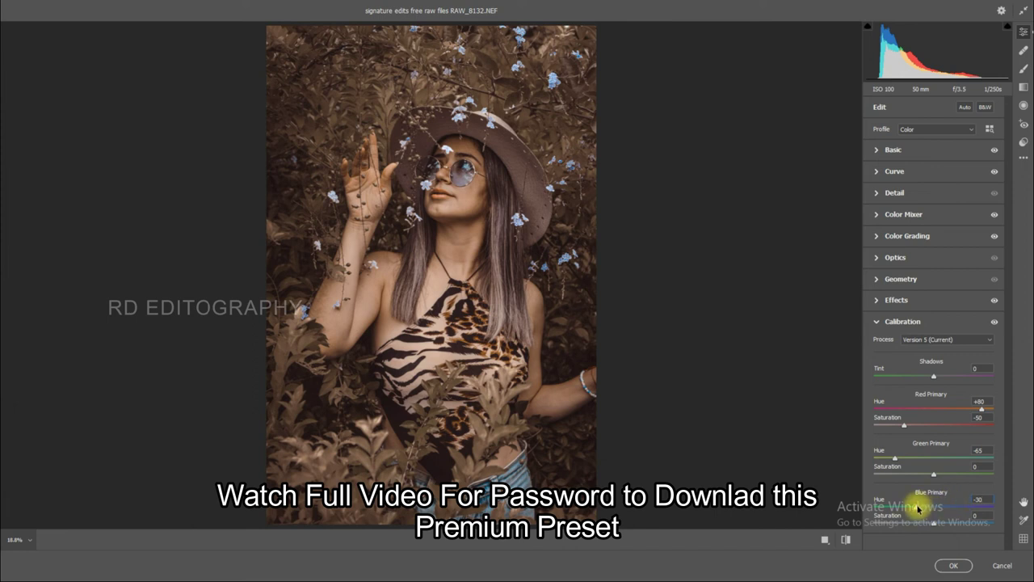
pyautogui.moveTo(917, 509); pyautogui.dragTo(912, 511)
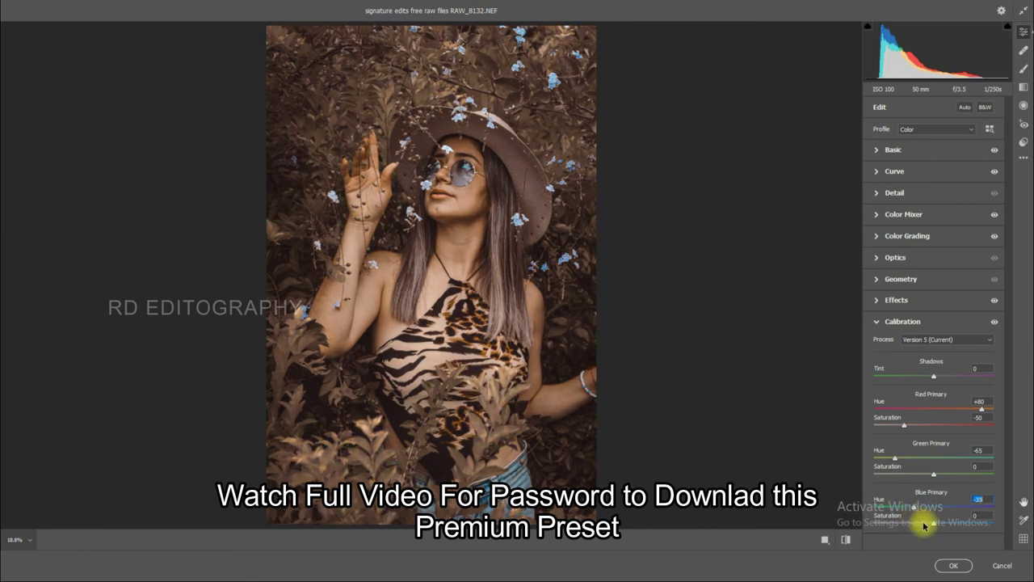
pyautogui.click(935, 524)
pyautogui.moveTo(935, 525)
pyautogui.mouseDown()
pyautogui.moveTo(956, 530)
pyautogui.moveTo(934, 534)
pyautogui.mouseUp()
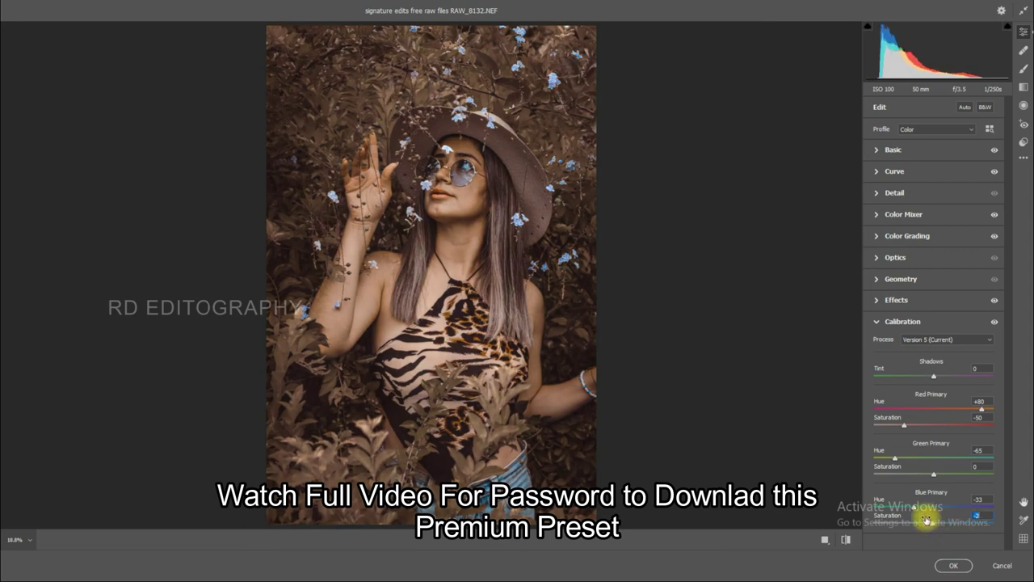
pyautogui.click(874, 322)
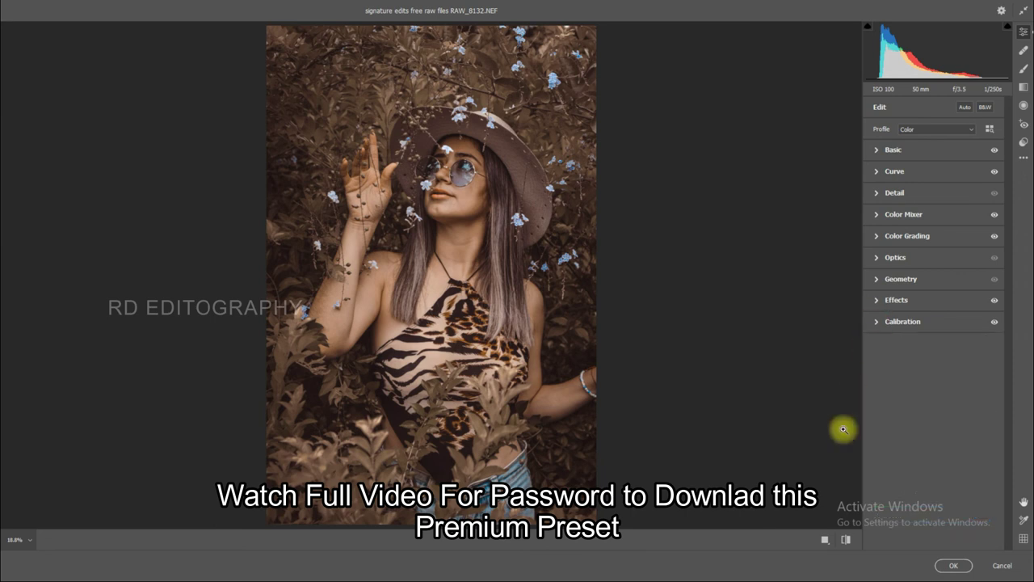
# Step: Show the Before/After side-by-side comparison, then apply the Camera Raw Filter with OK
pyautogui.click(825, 539)
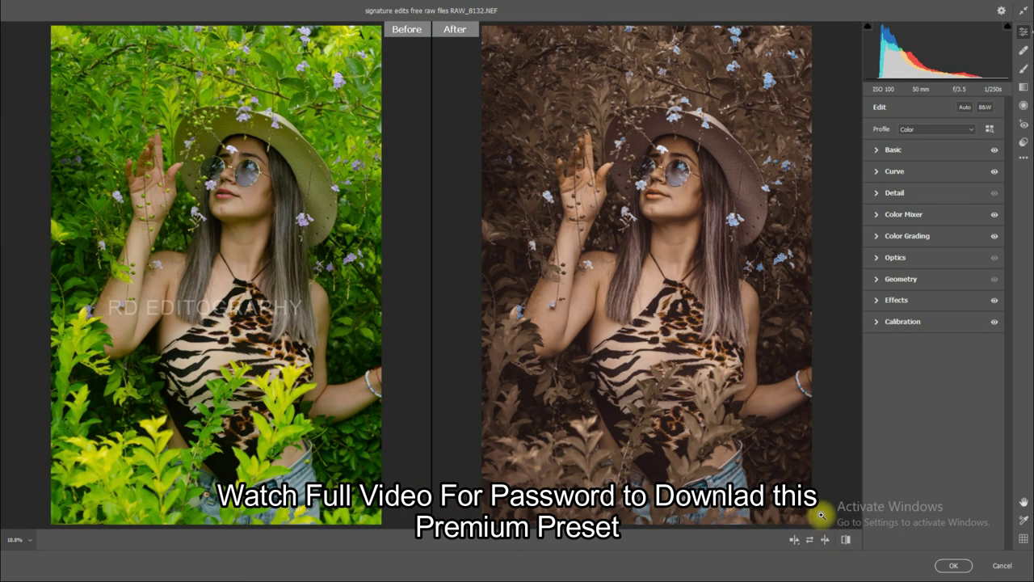
pyautogui.click(946, 564)
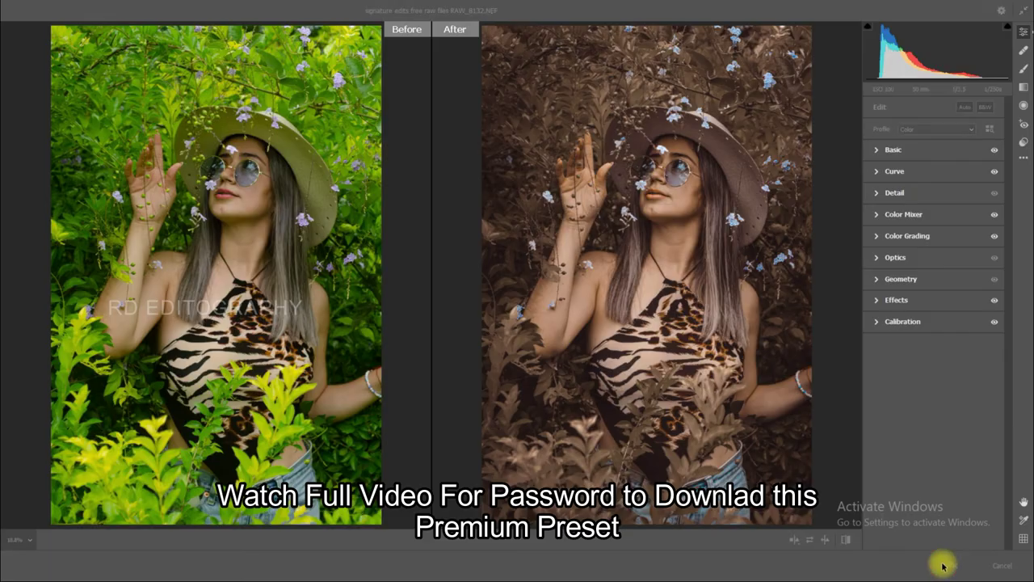